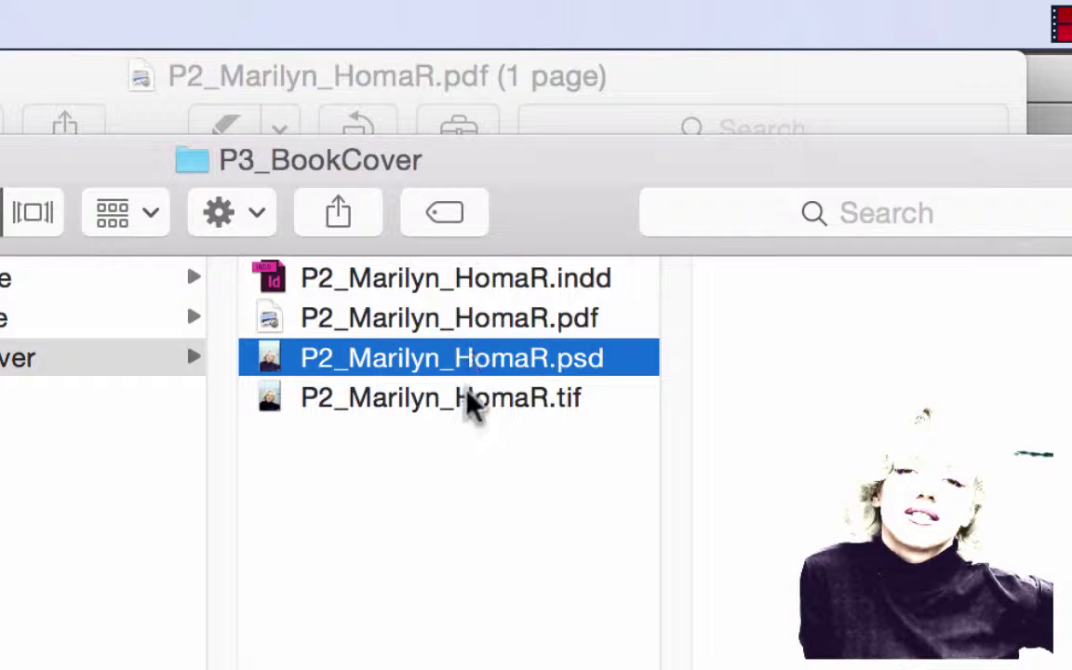
left_click(469, 409)
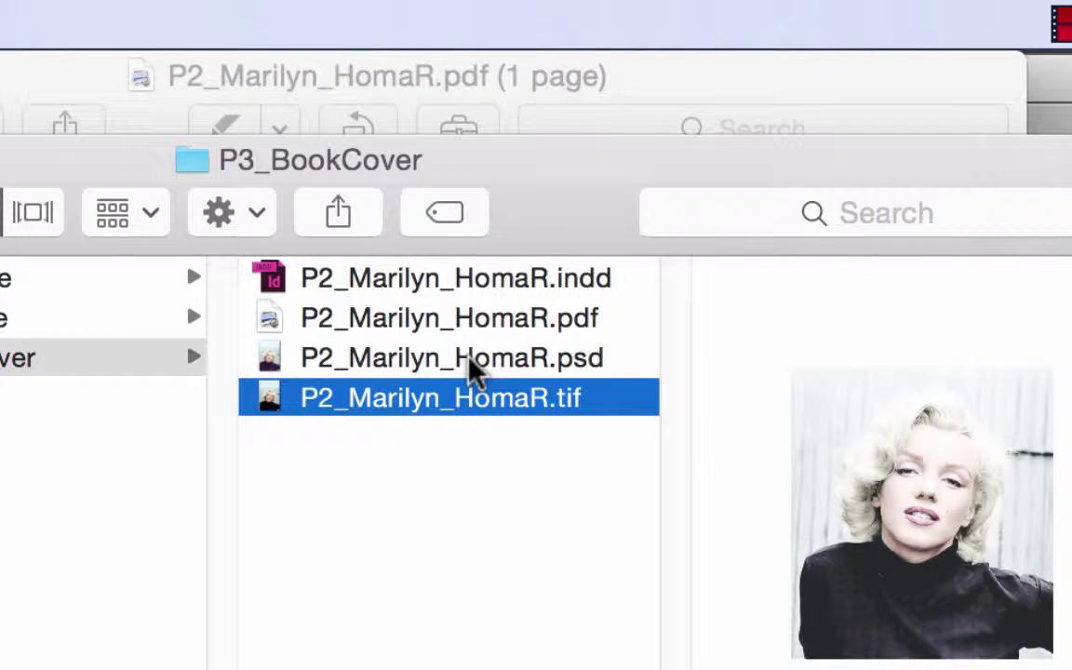
left_click(484, 283)
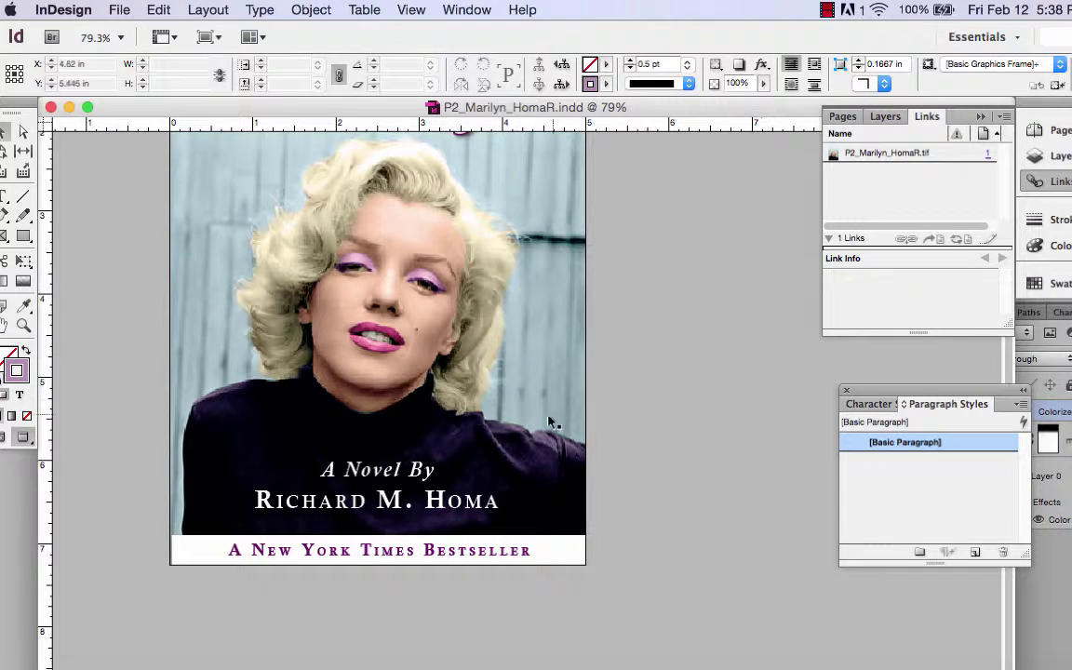
scroll(549, 424, "up", 3)
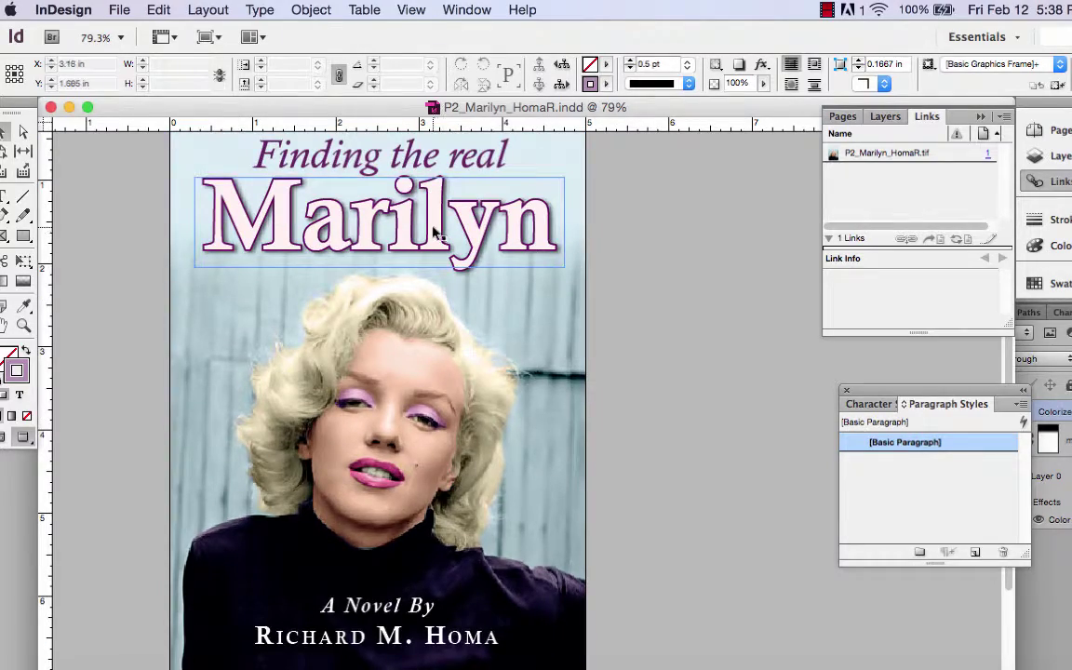
left_click(435, 233)
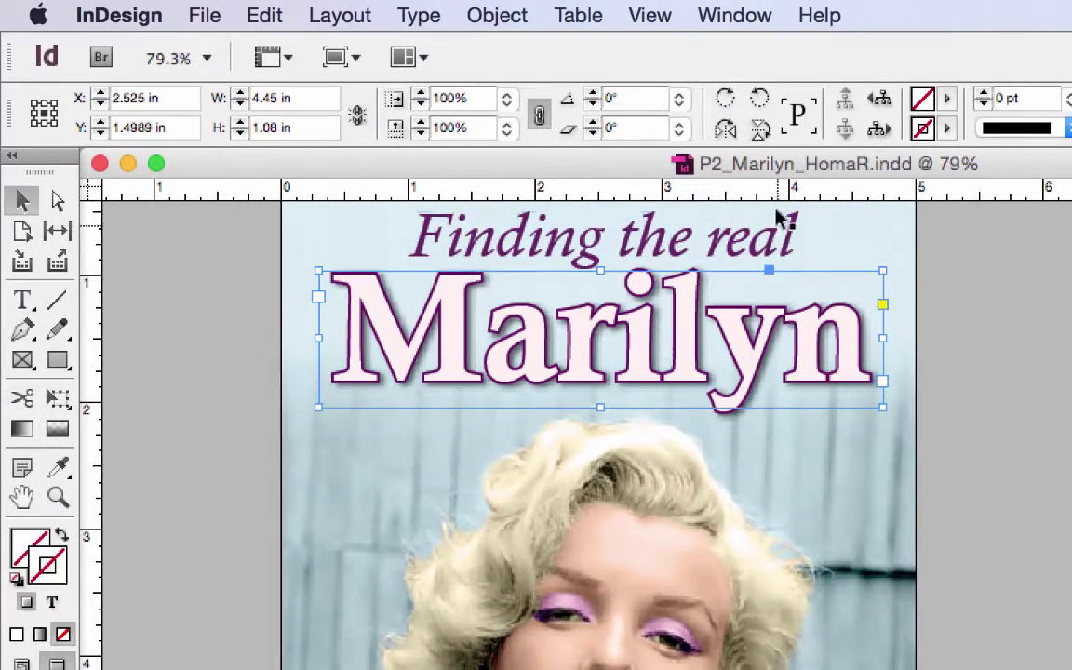
left_click(766, 240)
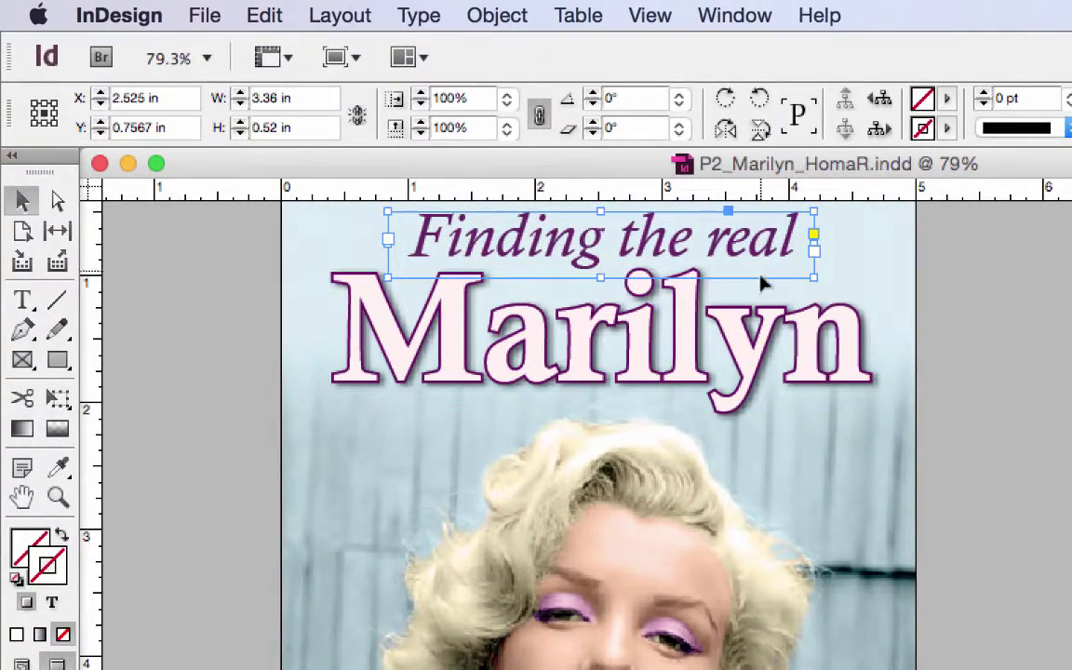
left_click(754, 352)
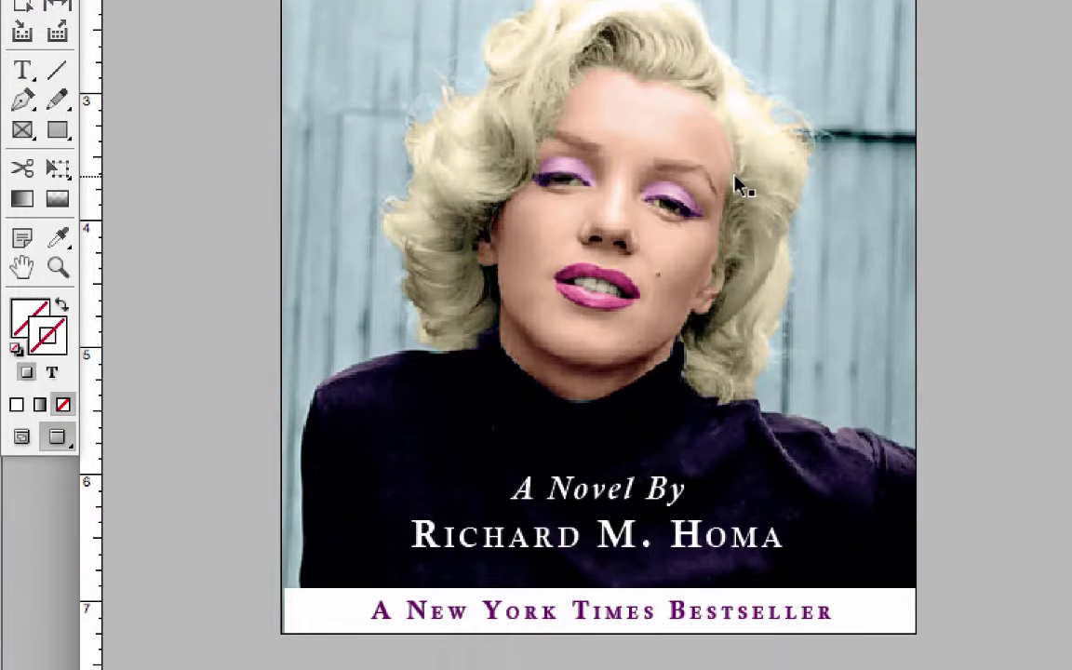
Examine the "A Novel By", author name and "A New York Times Bestseller" text frames, and look over the cover photo.
left_click(587, 485)
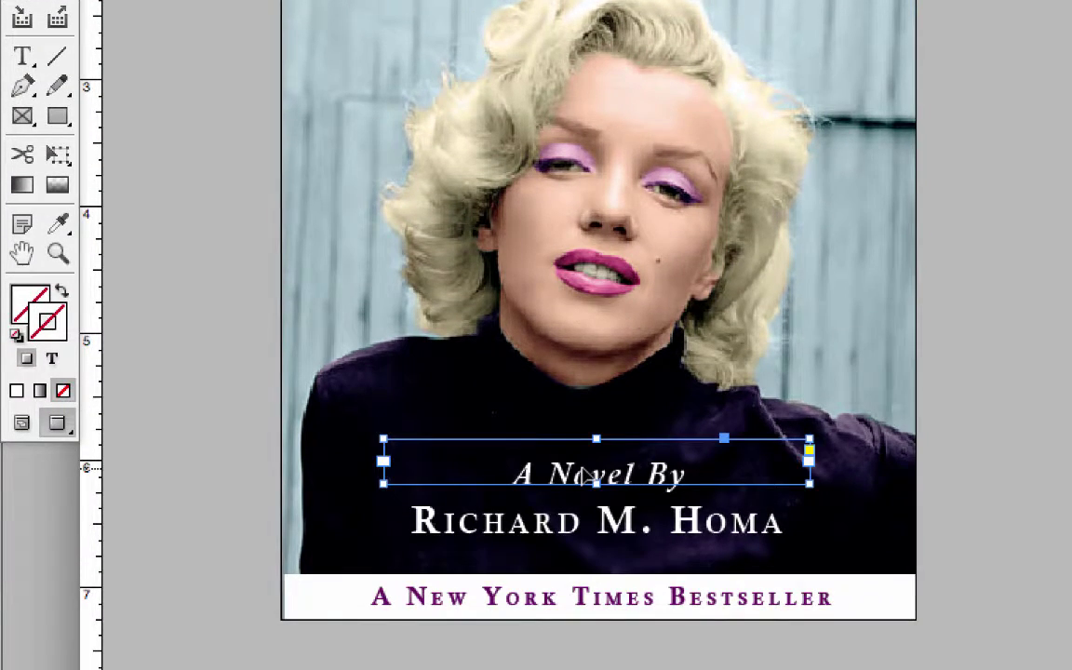
left_click(601, 535)
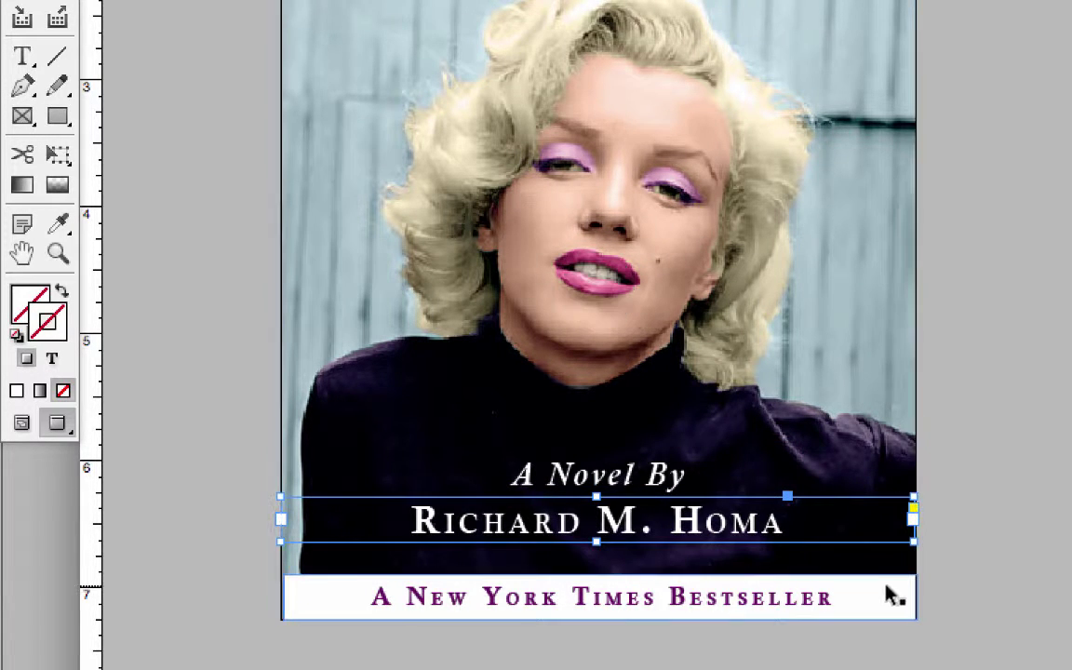
left_click(812, 607)
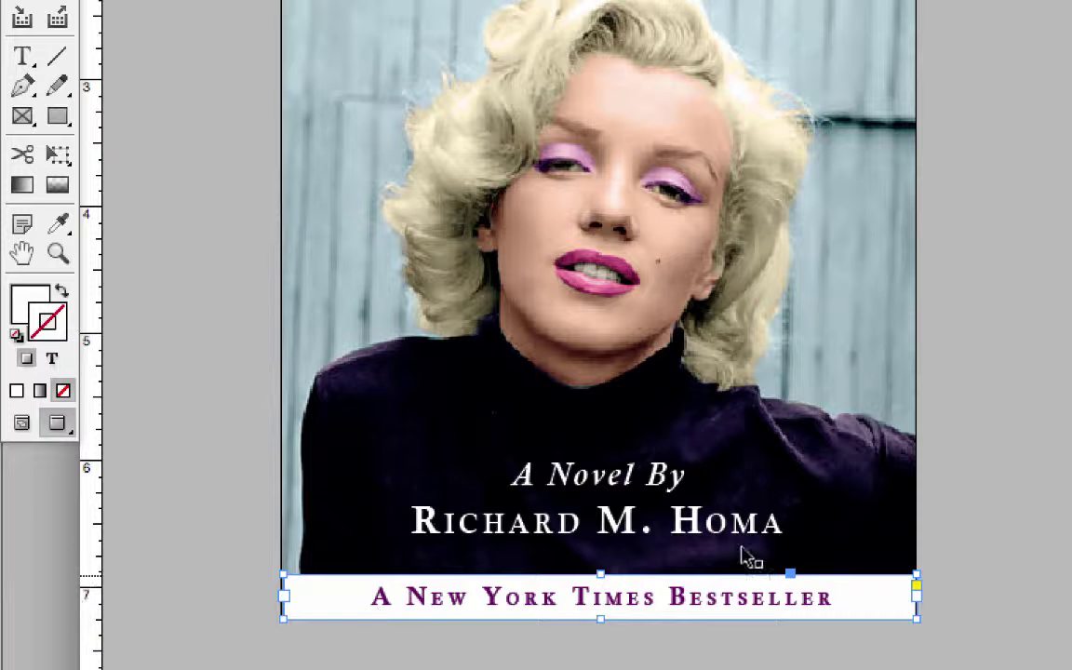
scroll(814, 550, "up", 5)
scroll(814, 550, "down", 2)
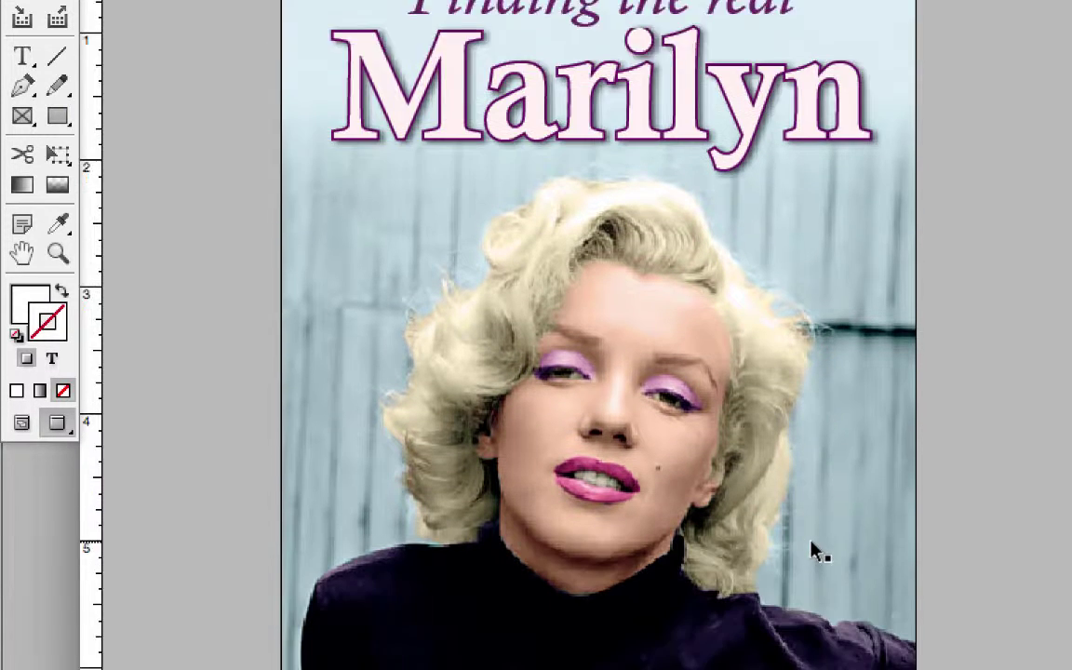
scroll(816, 552, "down", 2)
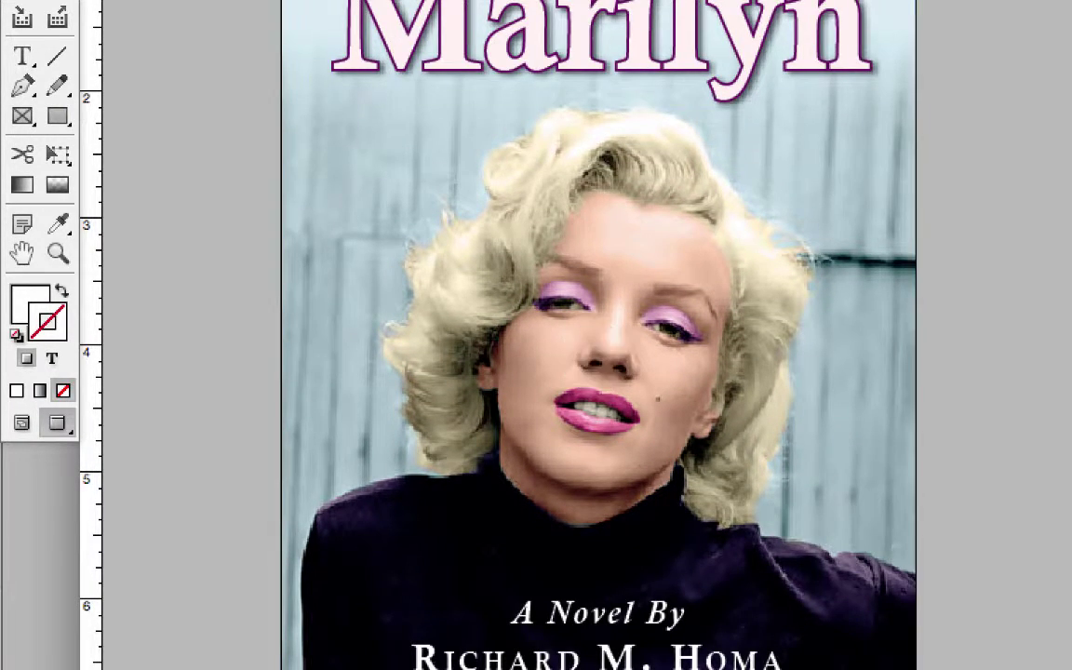
scroll(789, 163, "up", 2)
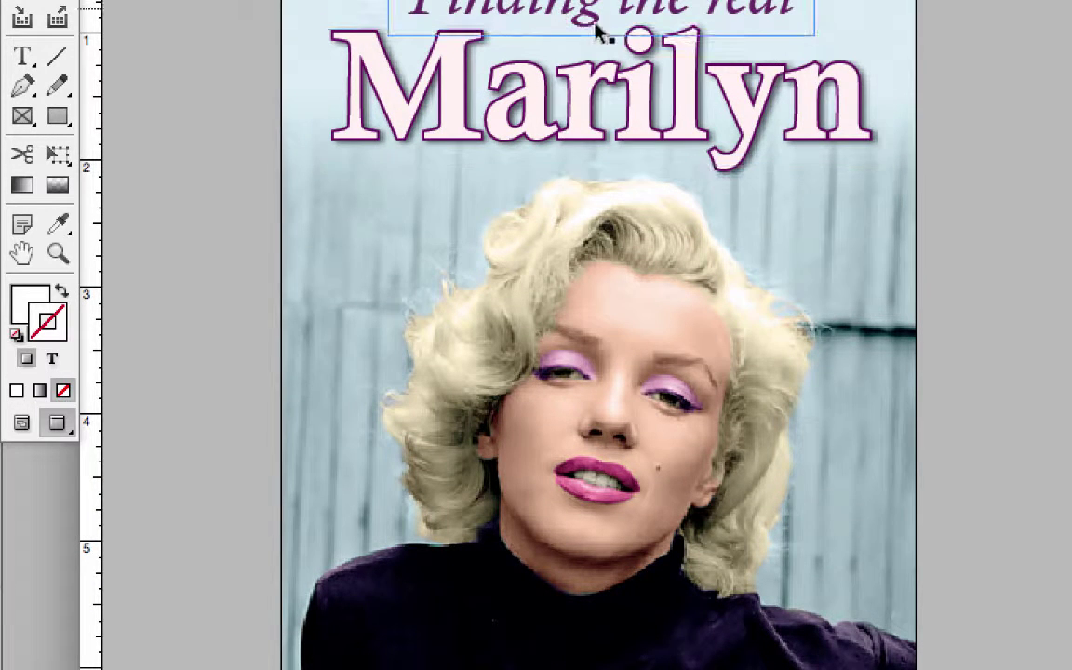
left_click(598, 376)
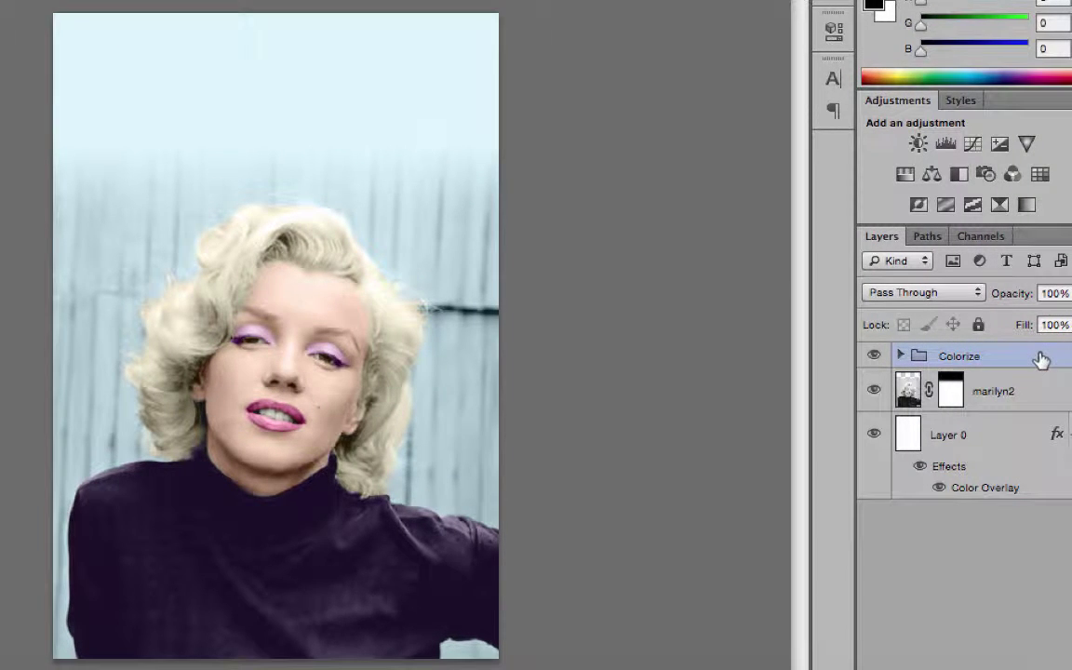
In Photoshop, hide Layer 0 and the Colorize group, and view the marilyn2 layer mask on its own before returning to the image.
left_click(876, 435)
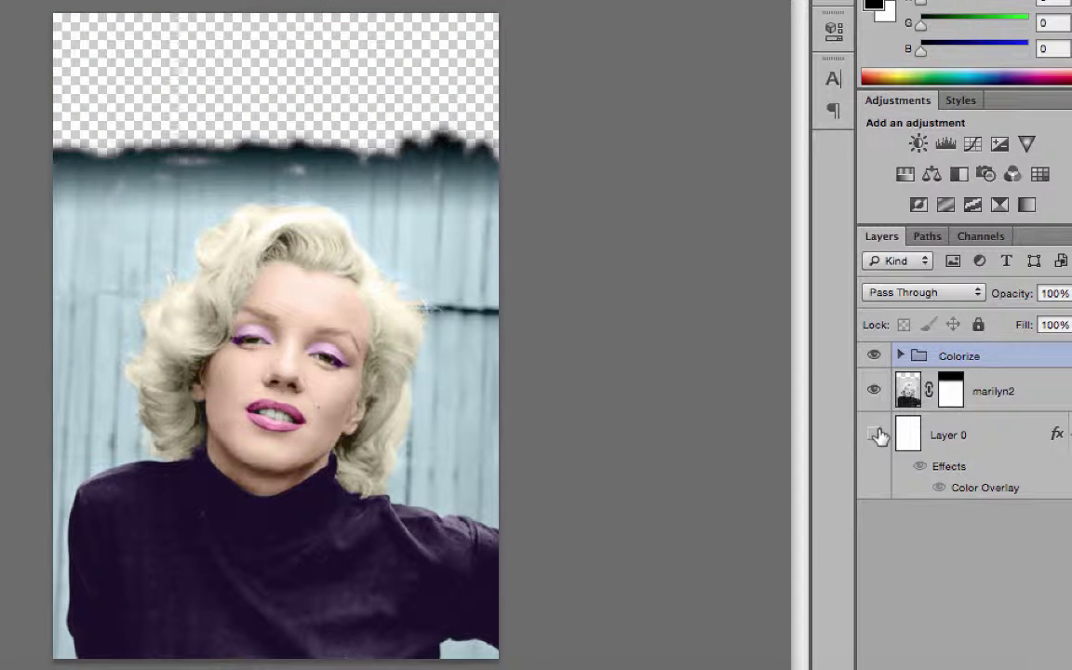
left_click(875, 355)
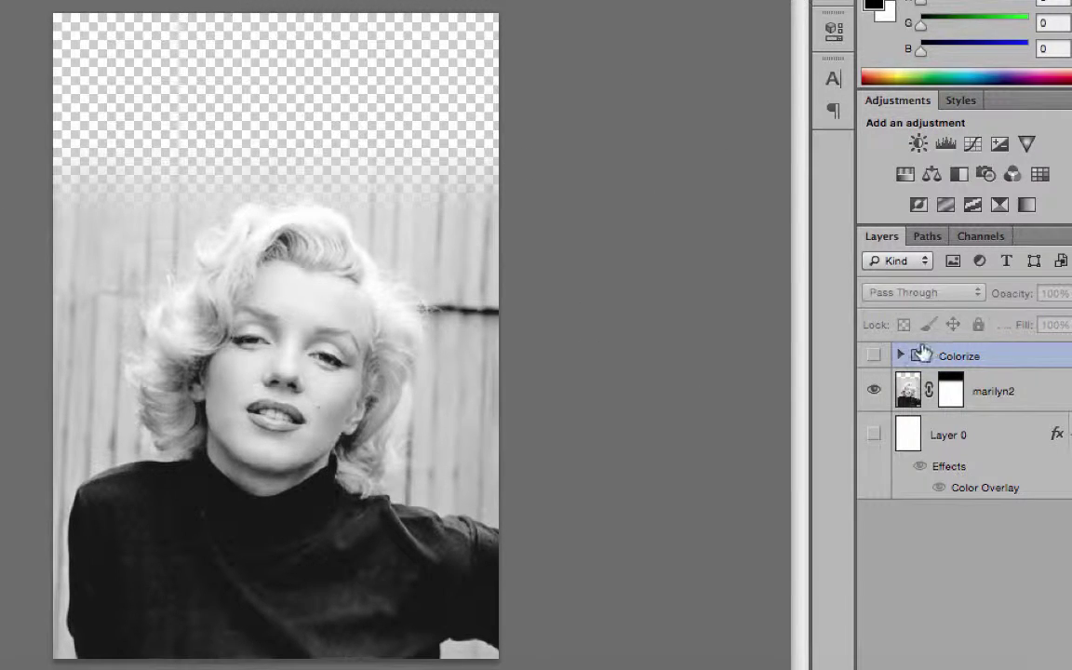
left_click(953, 395, "alt")
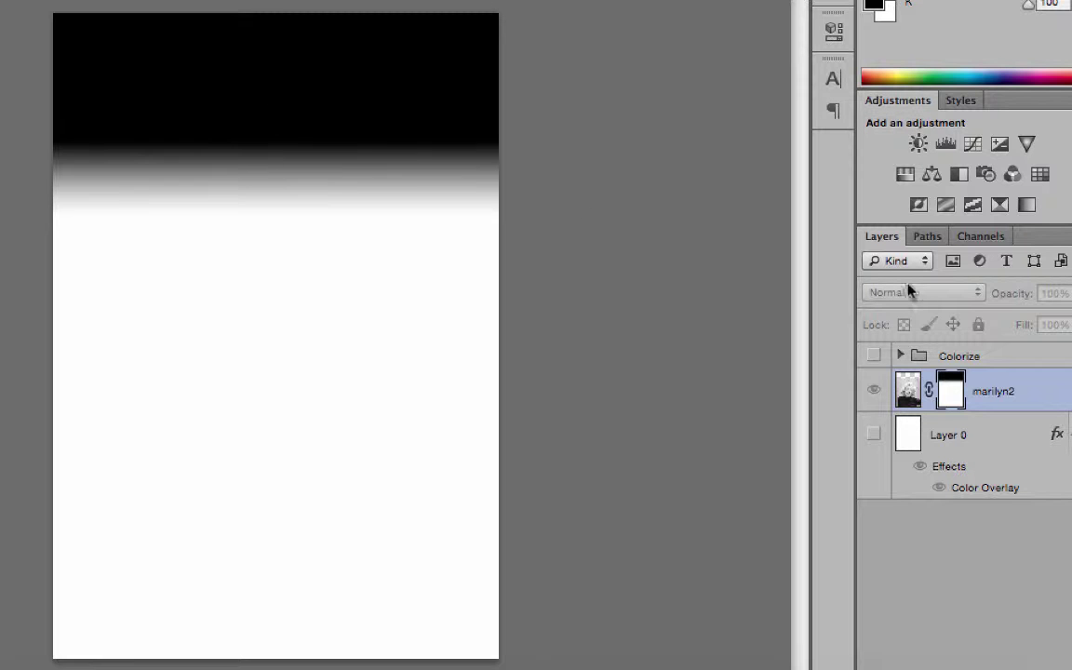
left_click(908, 390)
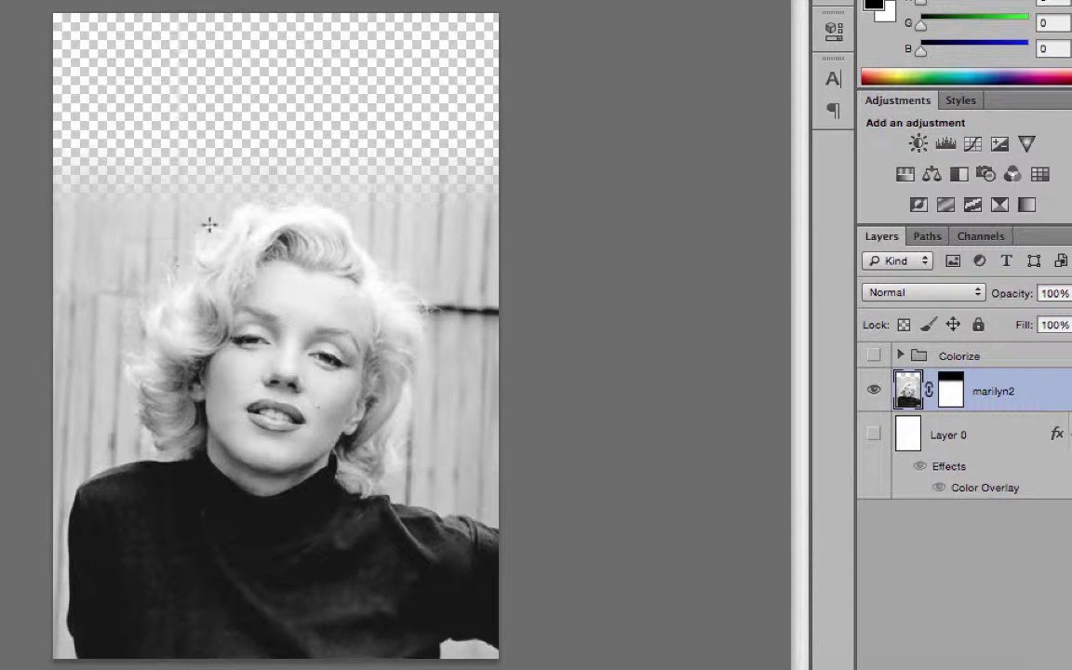
Replace the marilyn2 layer's mask with a new one and fade the photo's top edge with a short downward black-to-white gradient on it.
right_click(951, 393)
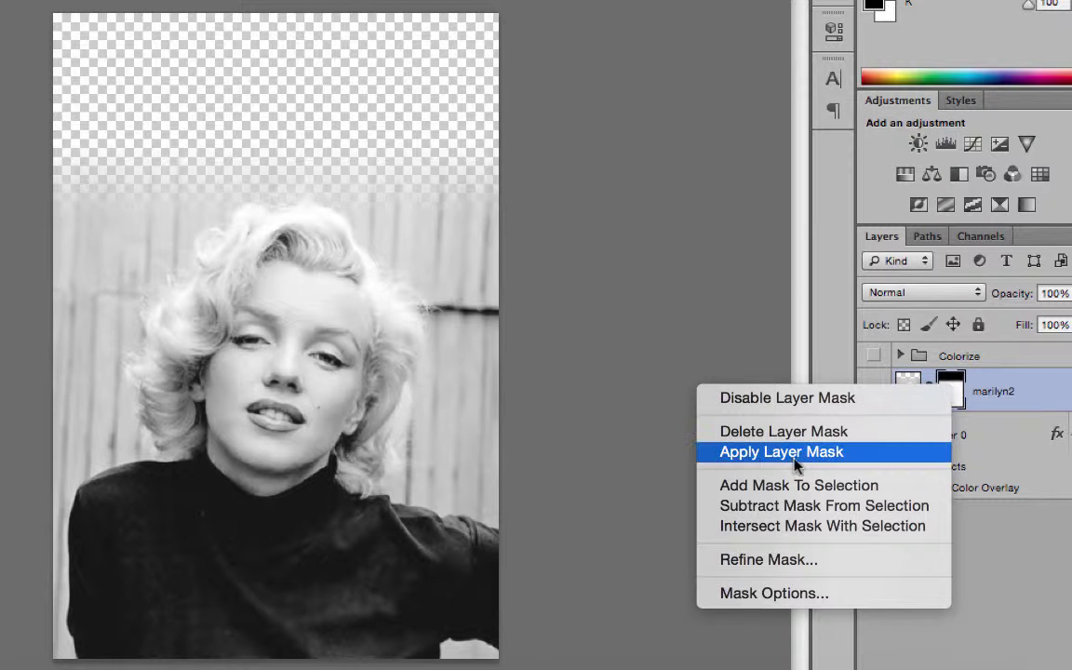
left_click(790, 431)
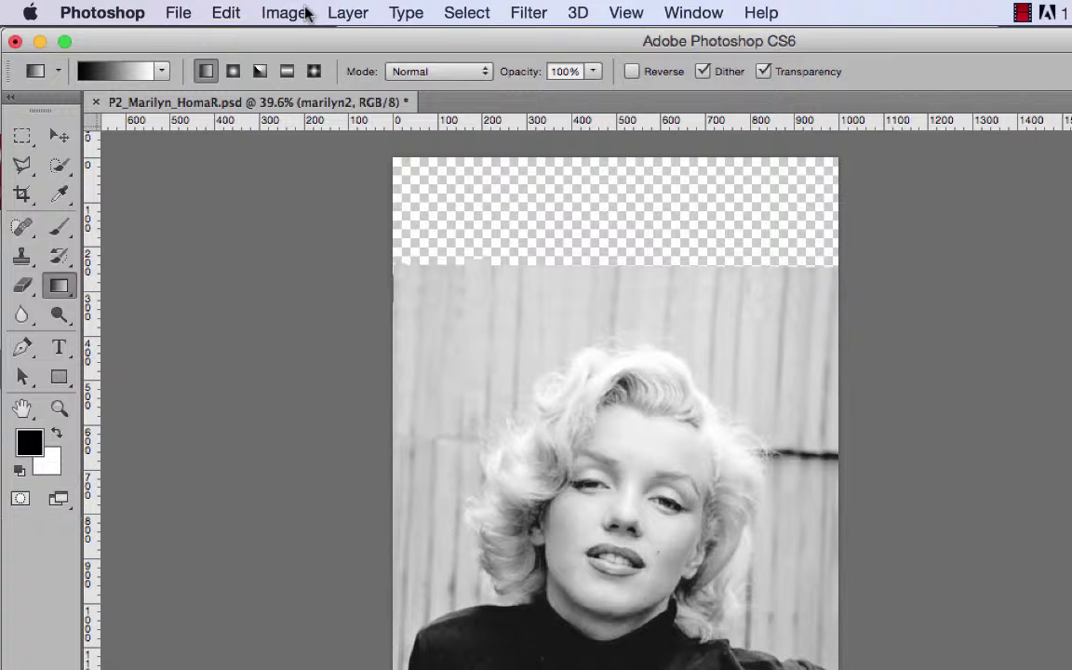
left_click(349, 12)
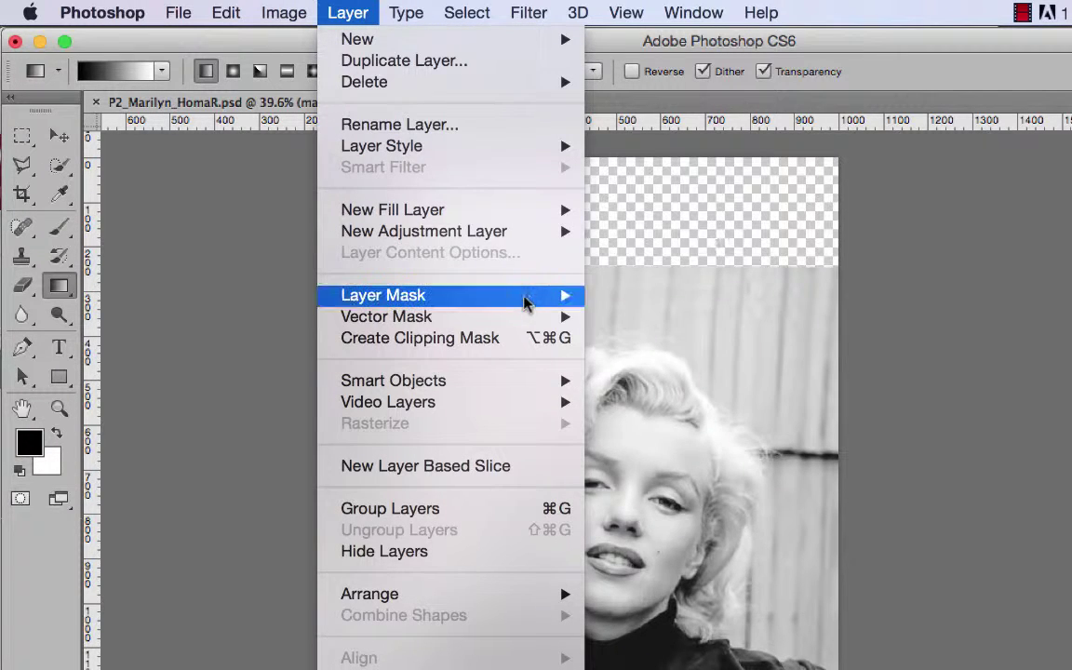
mouse_move(524, 303)
left_click(634, 294)
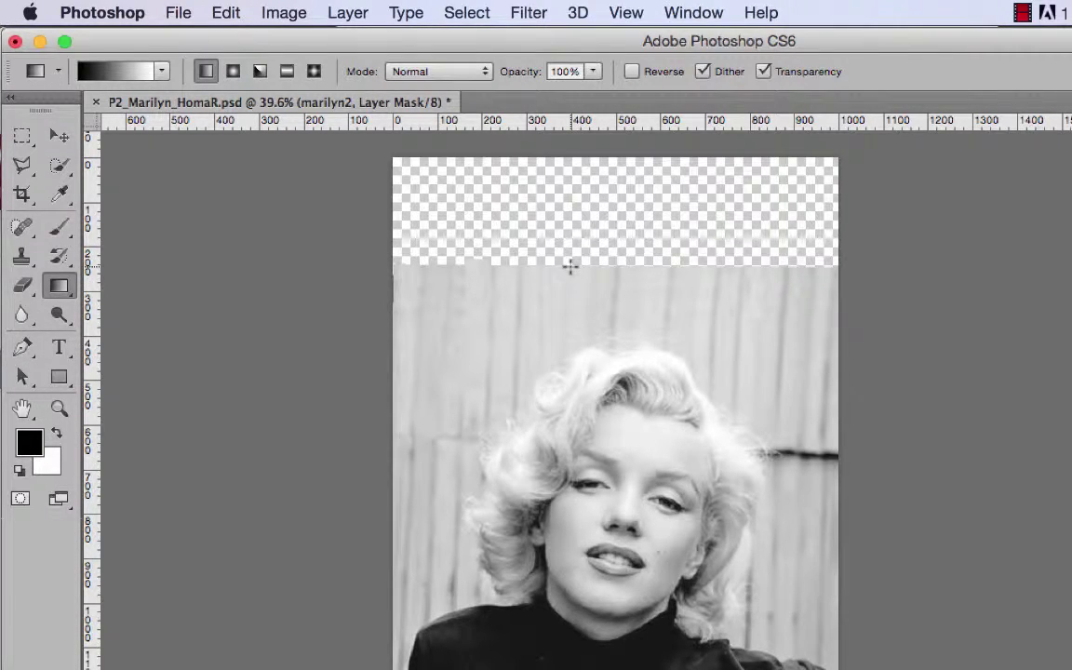
left_click_drag(569, 267, 567, 335)
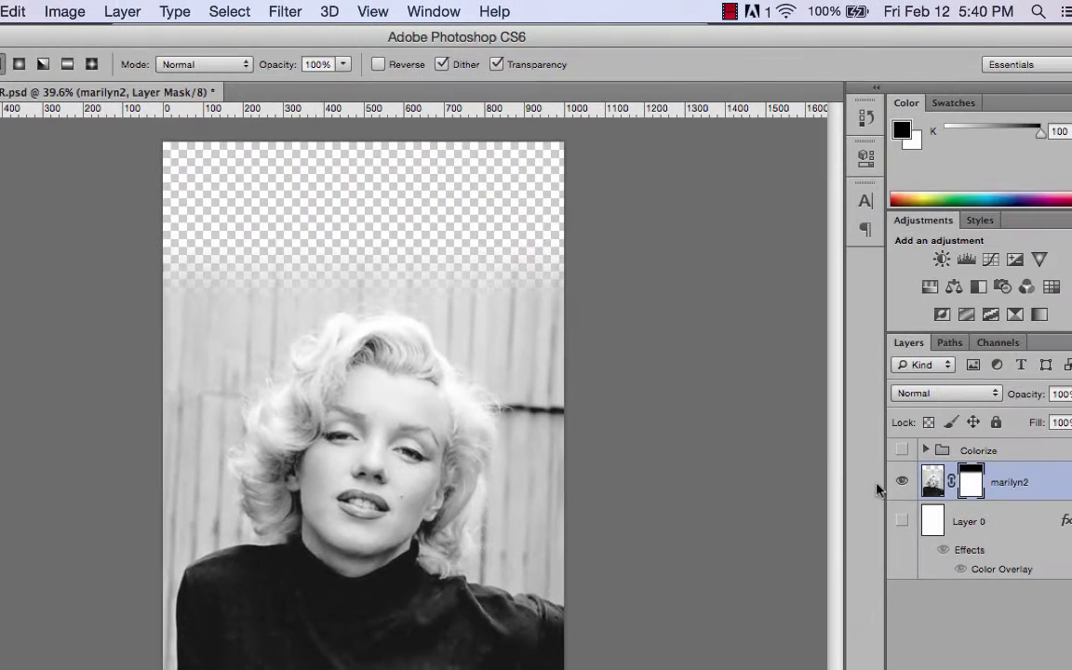
Show Layer 0 with its effects turned off, and expand and show the Colorize group.
left_click(901, 522)
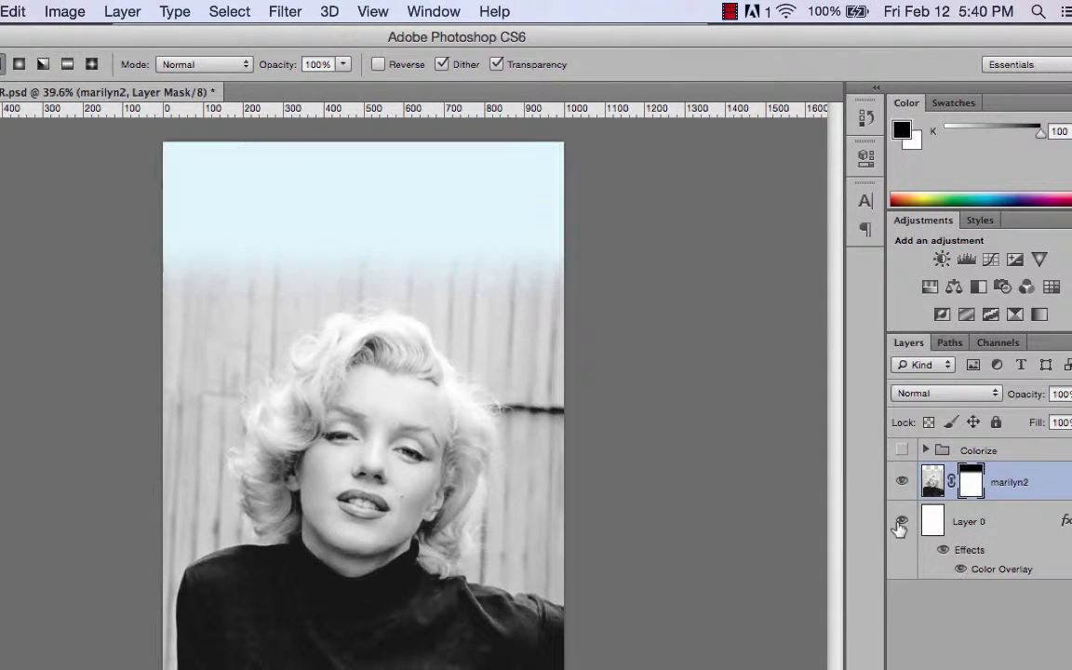
left_click(943, 551)
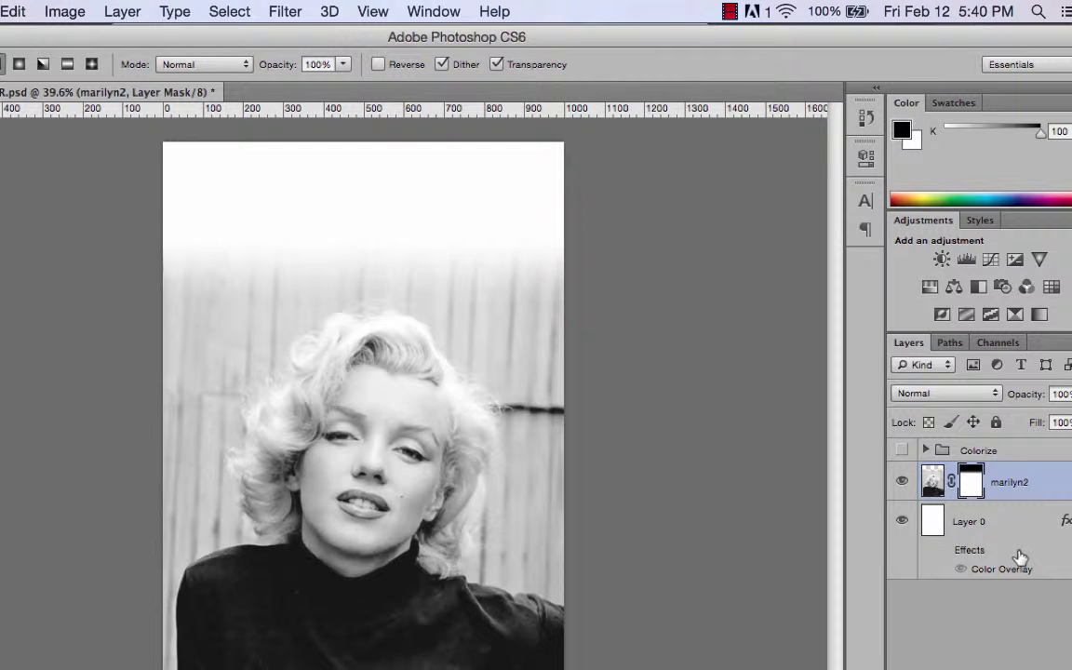
left_click(926, 450)
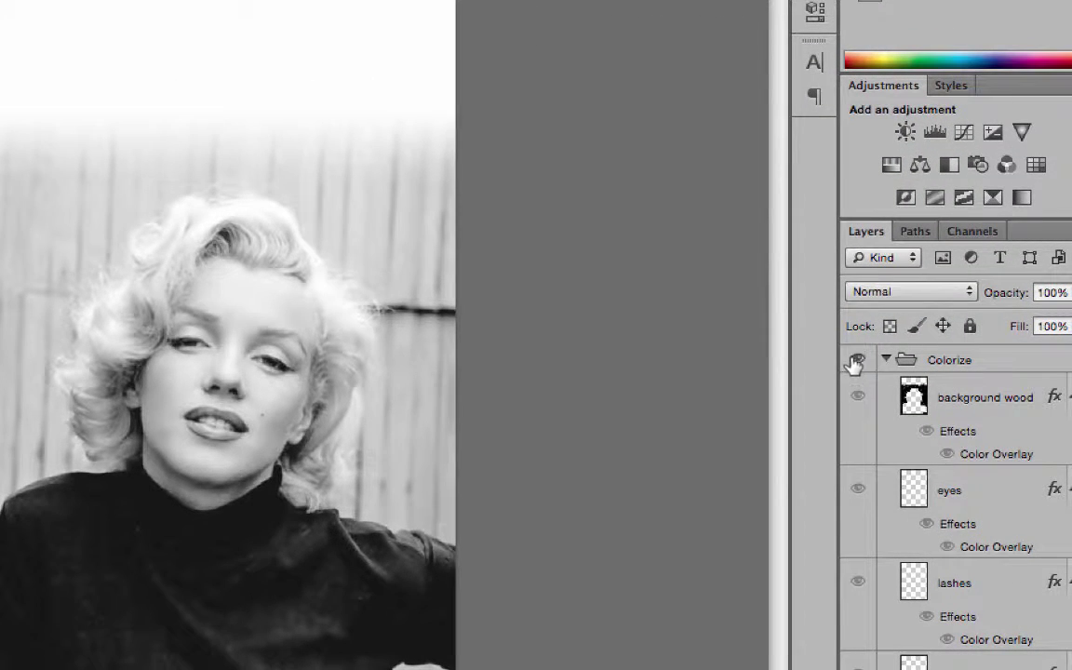
left_click(858, 363)
Check the shirt layer's visibility, zoom in on the face and inspect the blend mode and colour of the skin layer's Color Overlay without changes.
scroll(866, 372, "down", 1)
scroll(1061, 522, "down", 10)
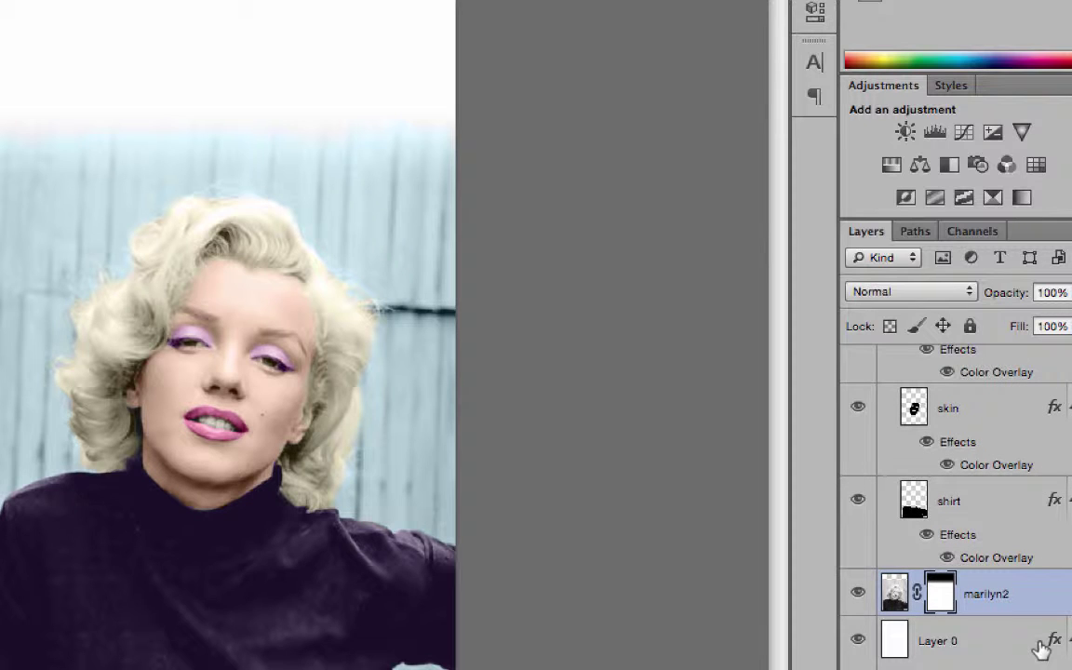
left_click(857, 502)
key("super+equal")
key("super+equal")
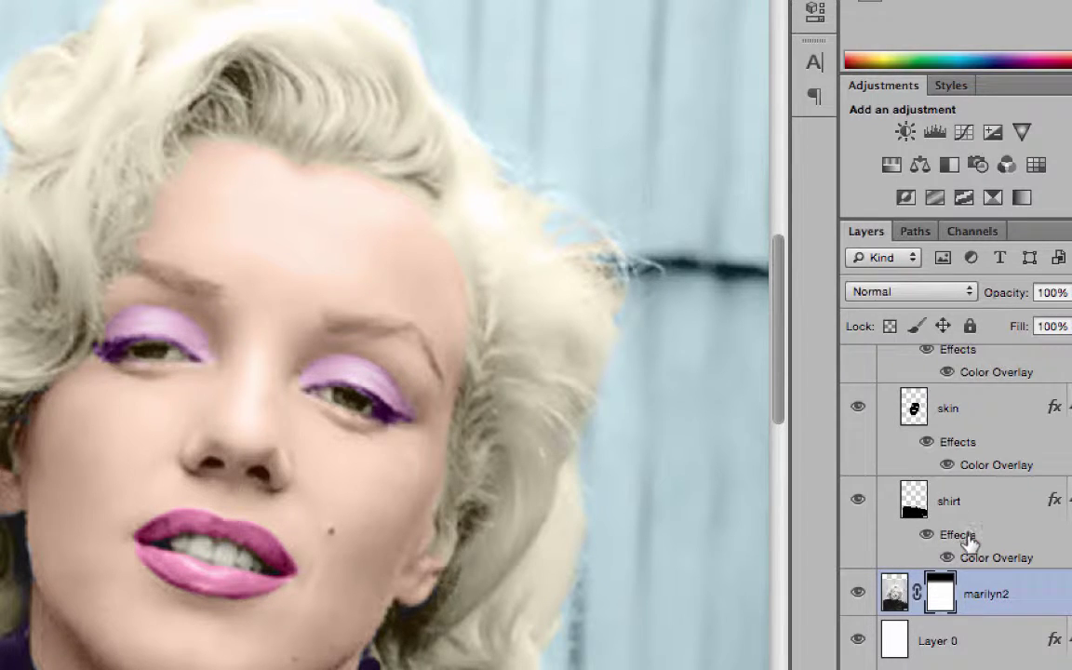
double_click(996, 465)
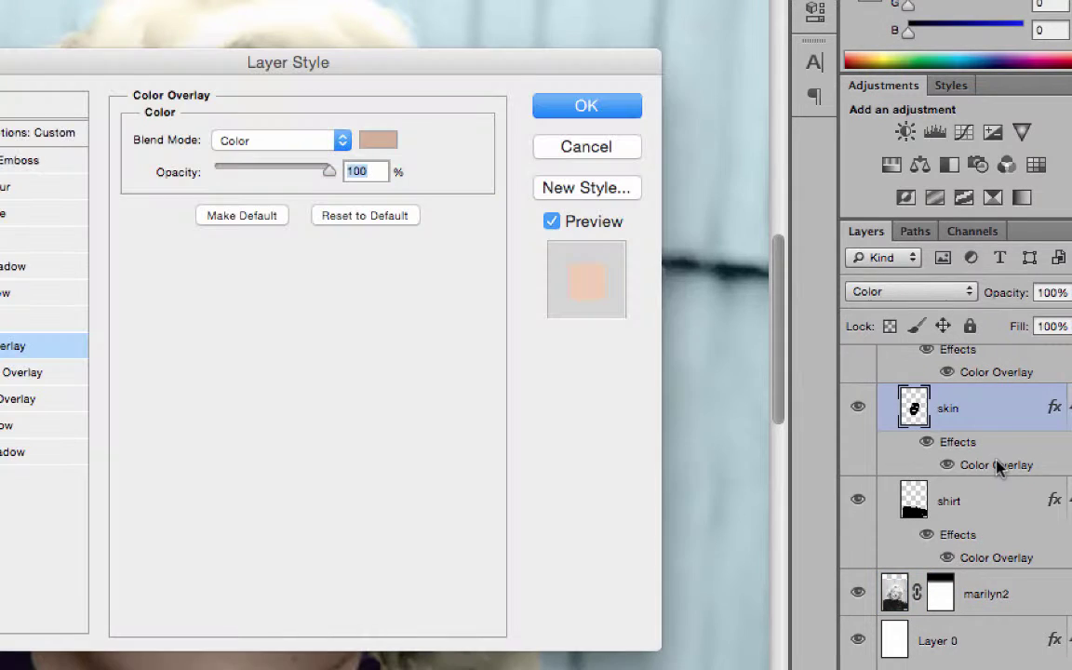
left_click(378, 142)
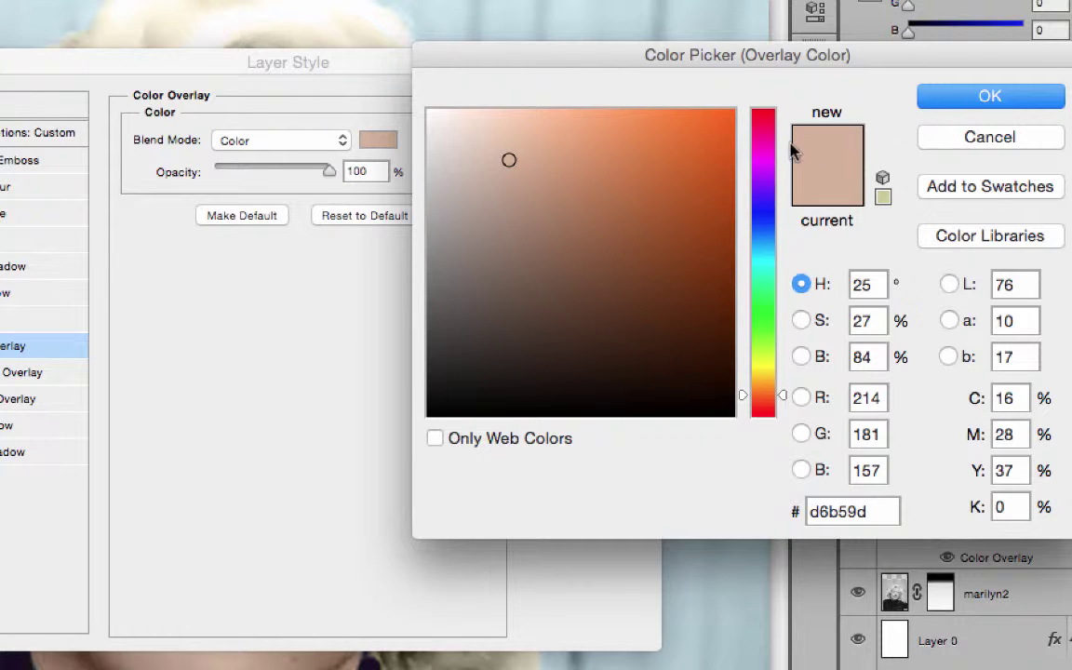
left_click(1016, 96)
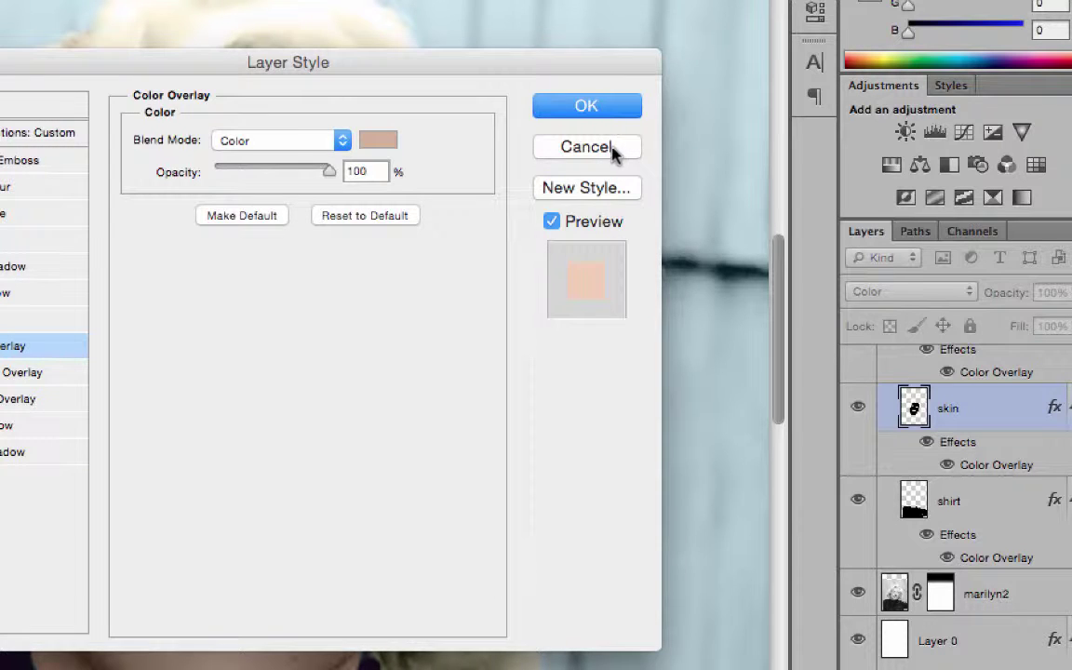
left_click(586, 147)
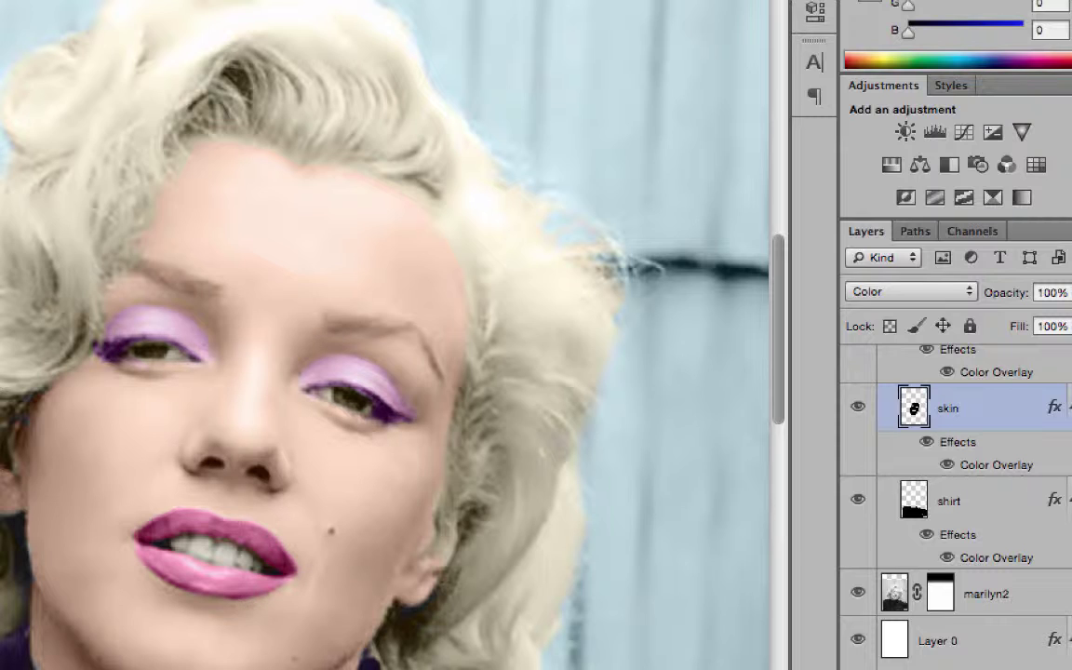
Look through the Colorize group's layers and examine the dark sweater in the lower part of the photo.
scroll(954, 503, "up", 8)
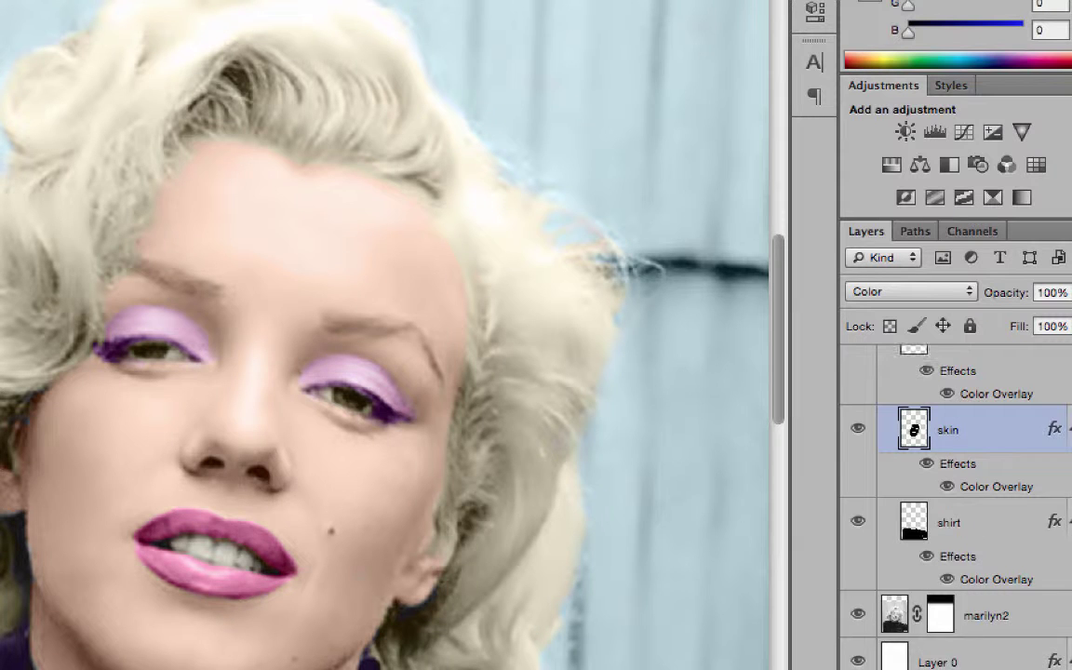
scroll(954, 502, "up", 10)
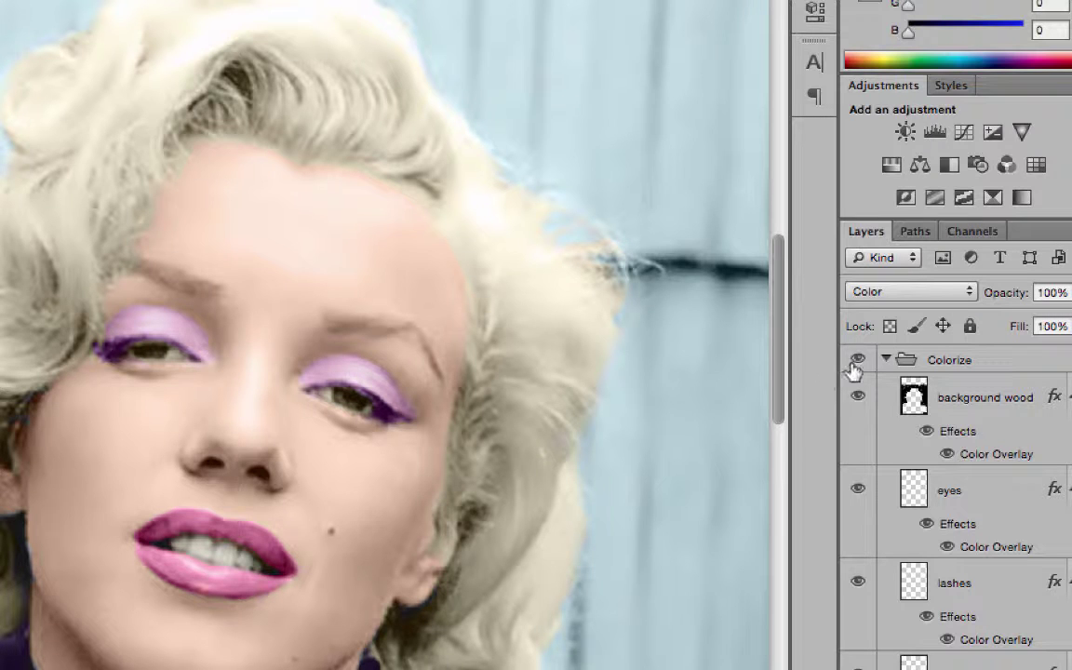
left_click_drag(777, 326, 775, 351)
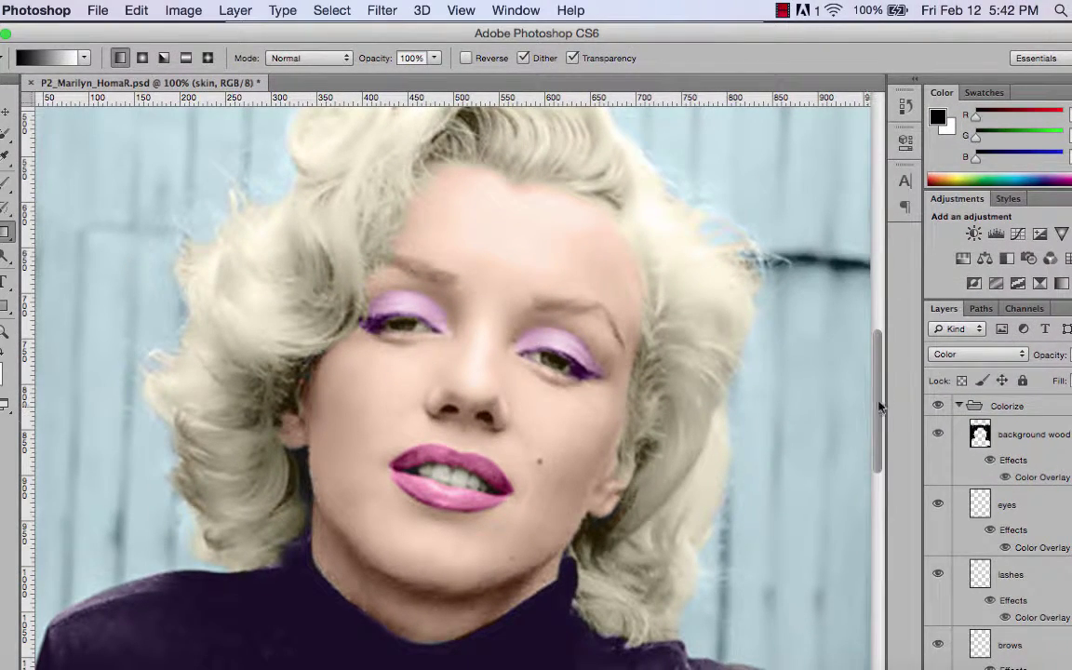
left_click_drag(878, 407, 875, 491)
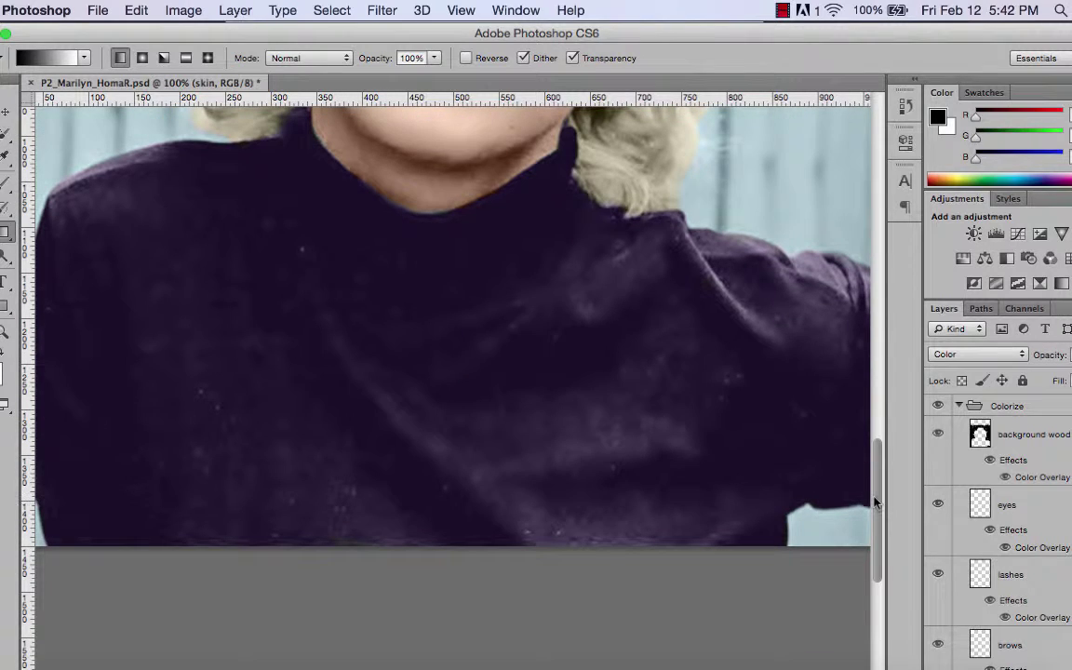
Turn Layer 0's effects back on so its colour overlay tints the faded background above the photo.
key("super+0")
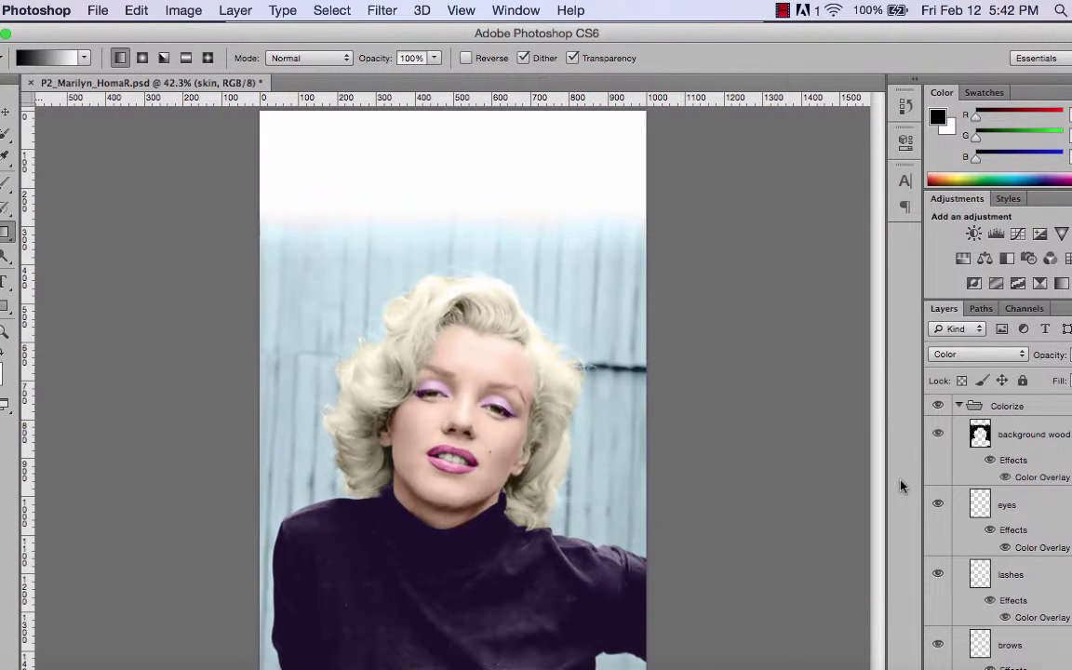
scroll(996, 521, "down", 5)
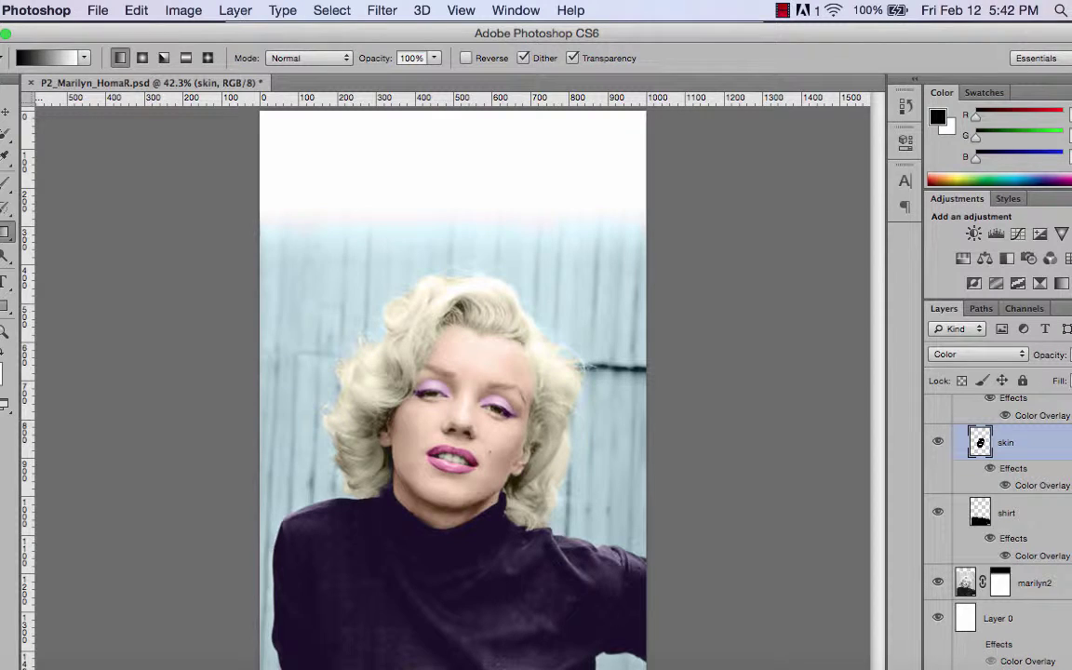
left_click(976, 645)
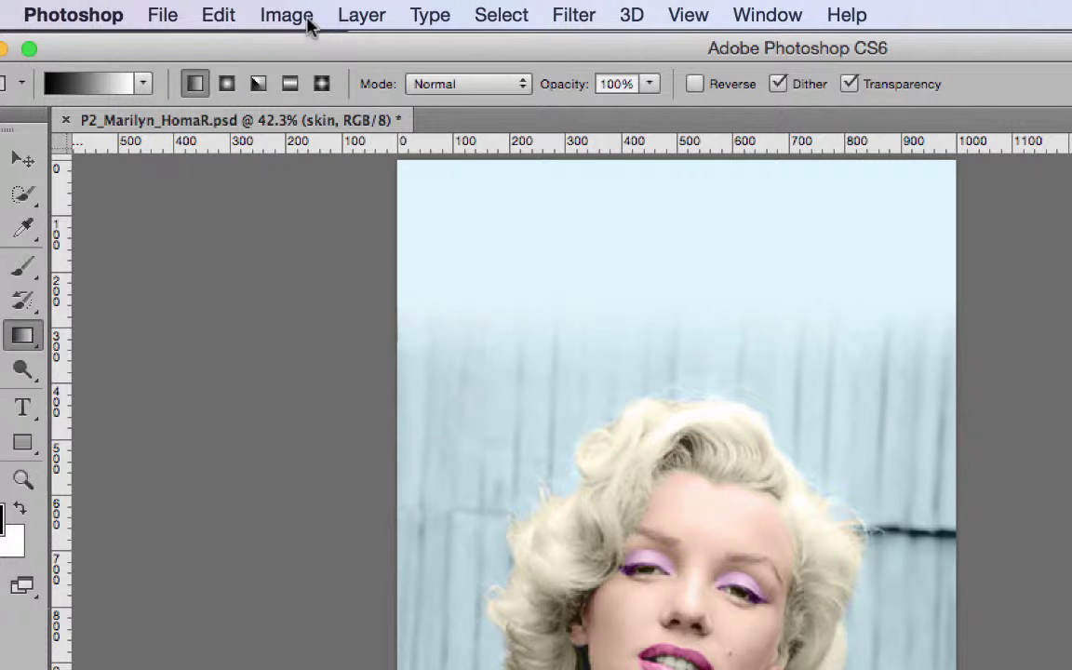
Check the document's pixel dimensions, print size and resolution in Image Size without changing anything.
left_click(308, 24)
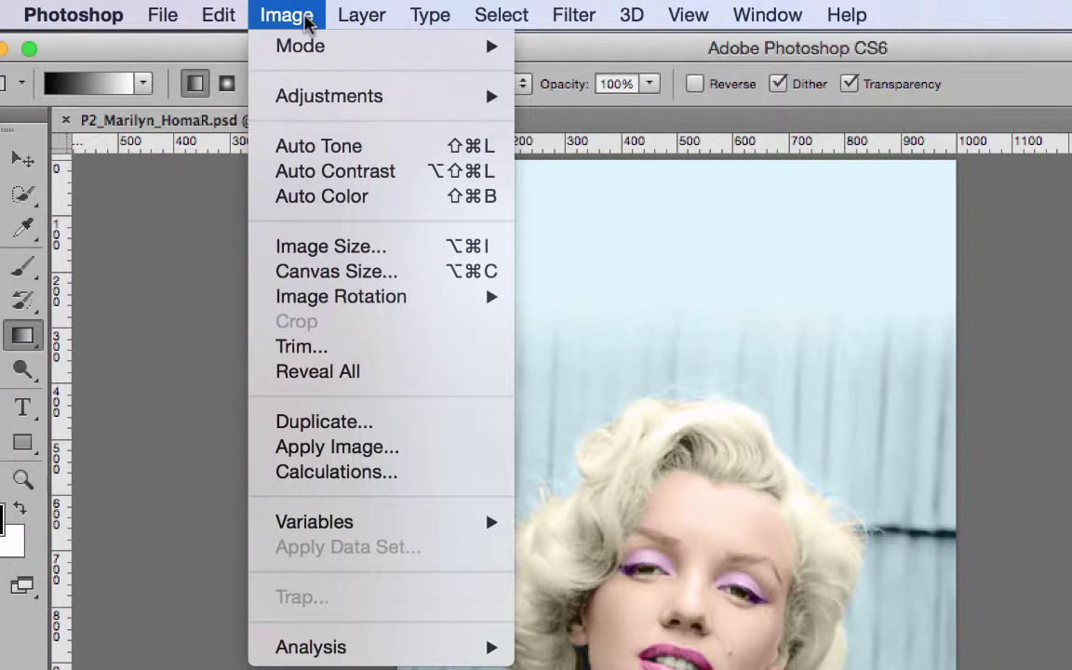
left_click(277, 249)
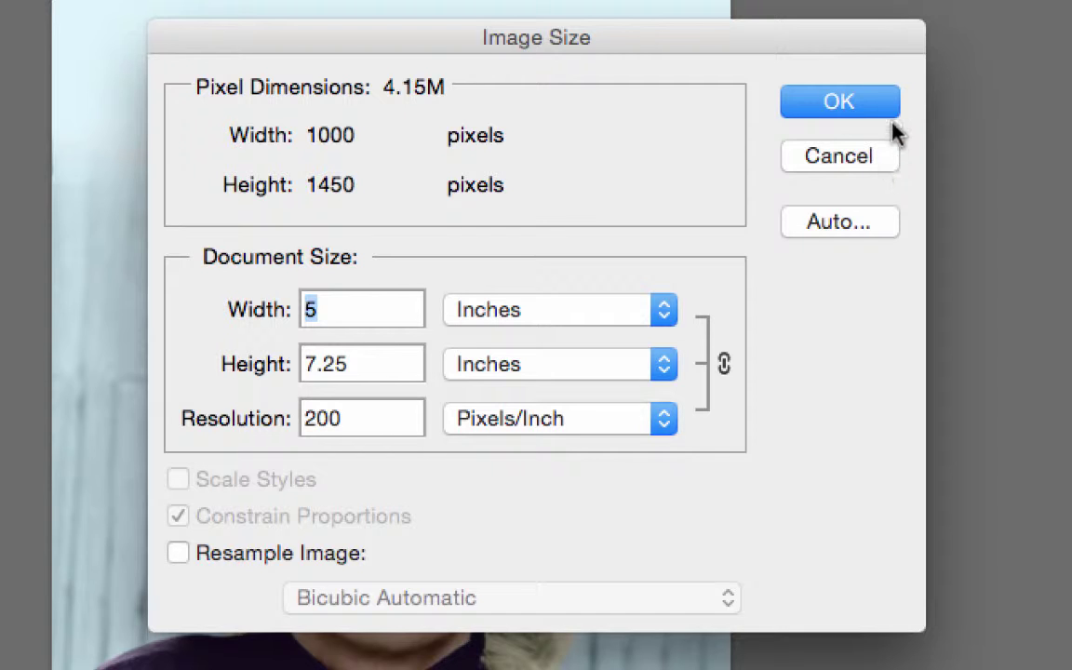
left_click(851, 159)
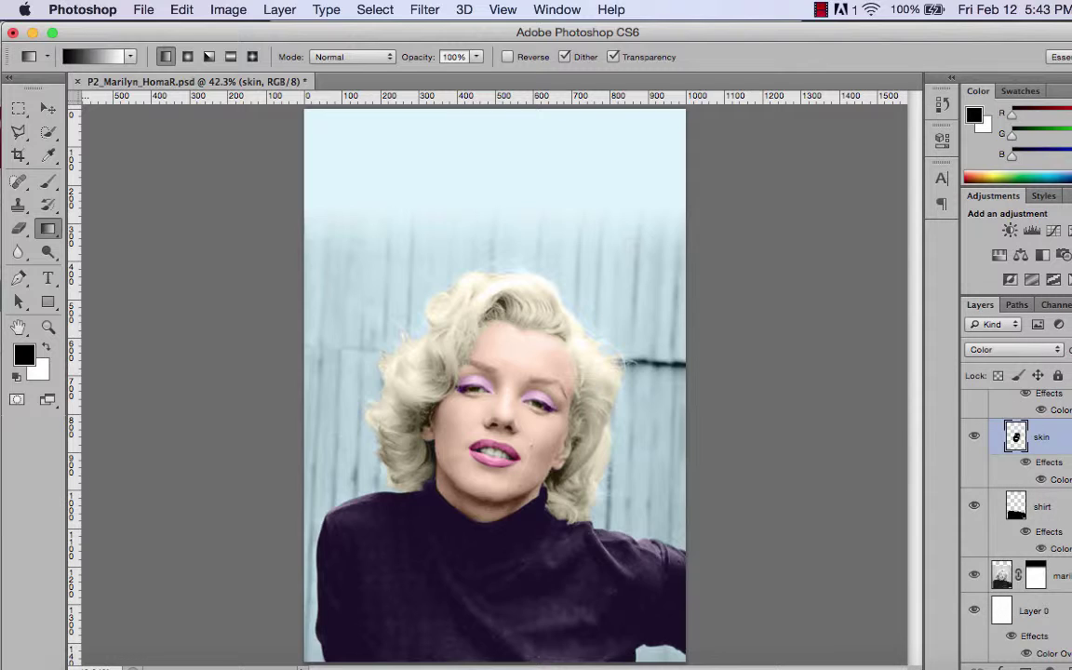
Collapse the Colorize group and switch its visibility off and on to compare the photo with and without colour.
scroll(1014, 521, "up", 10)
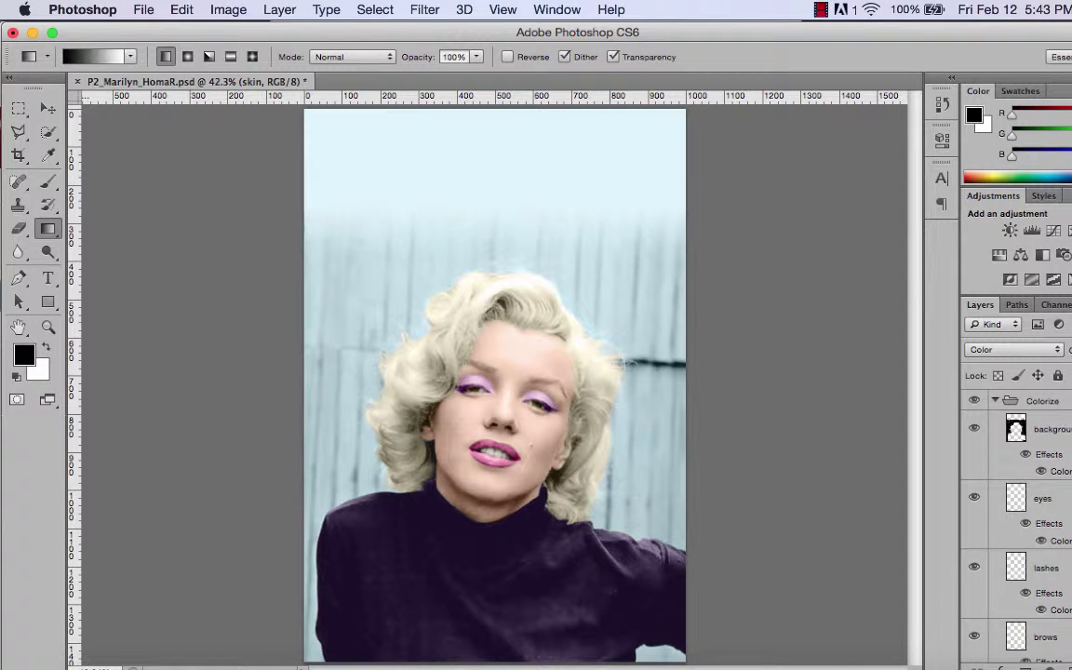
left_click(994, 400)
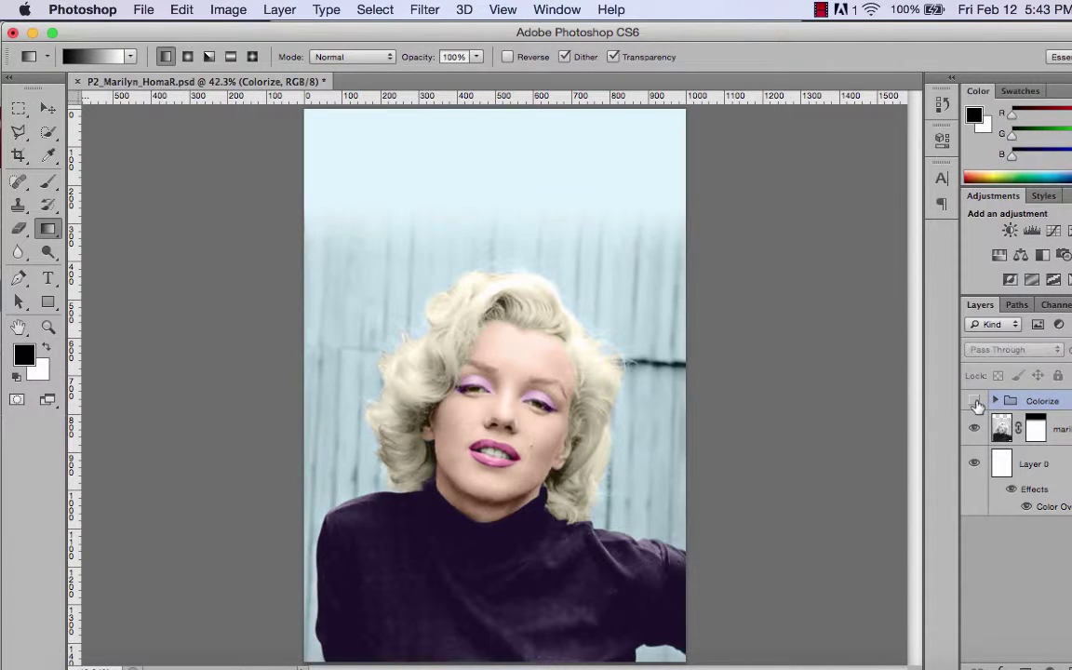
left_click(974, 400)
left_click(975, 401)
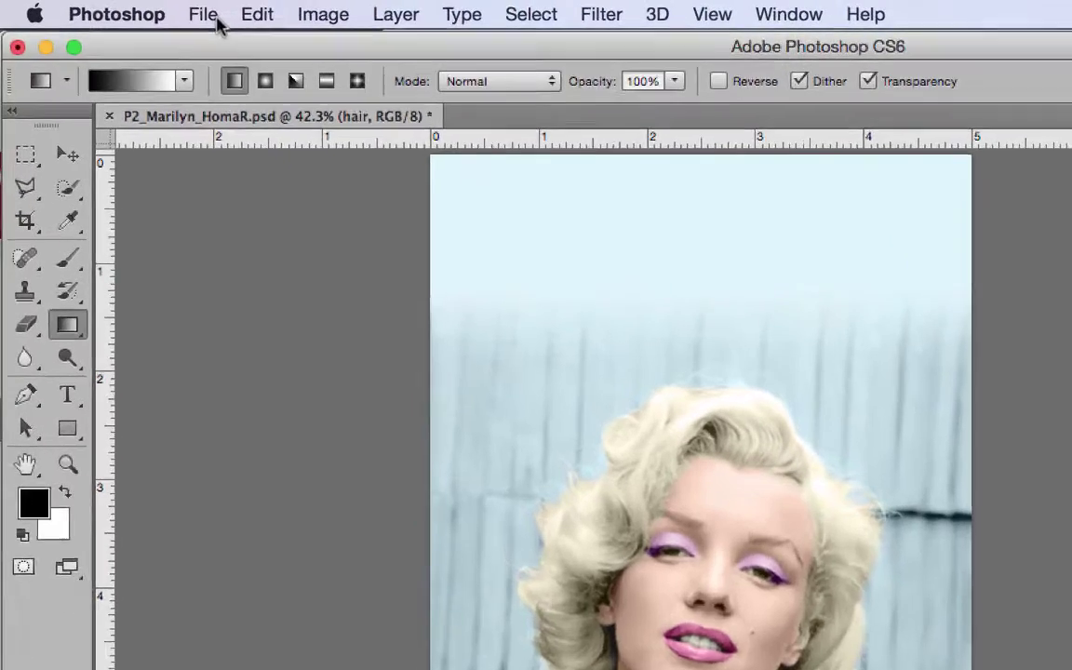
Begin saving the document under a new file name in the P3_BookCover folder, adding 2 after Marilyn.
left_click(207, 15)
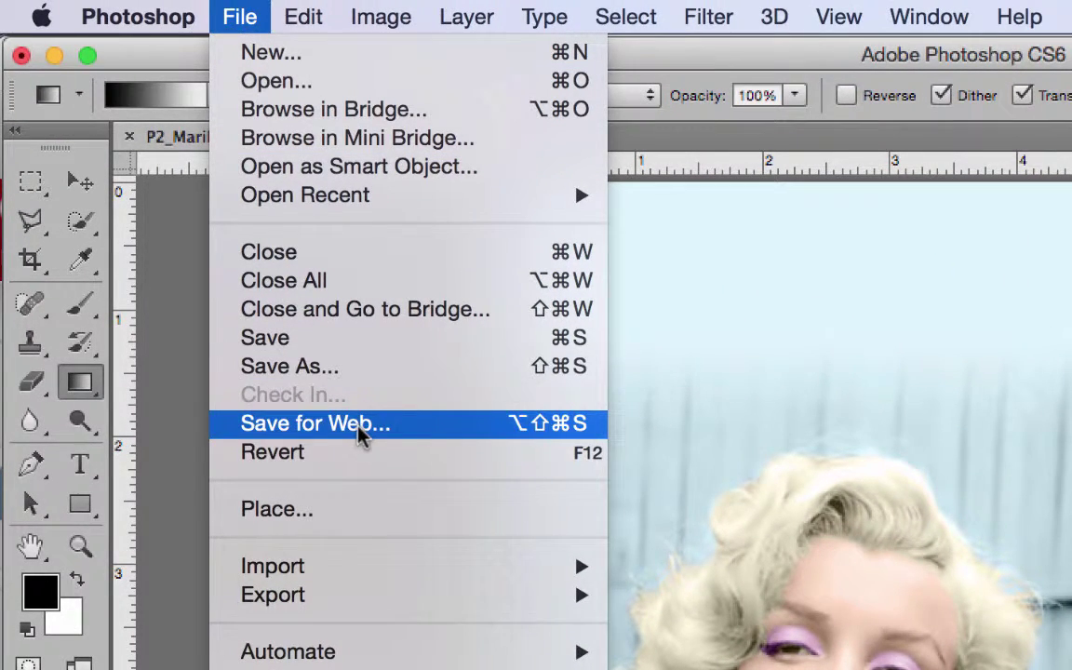
left_click(384, 369)
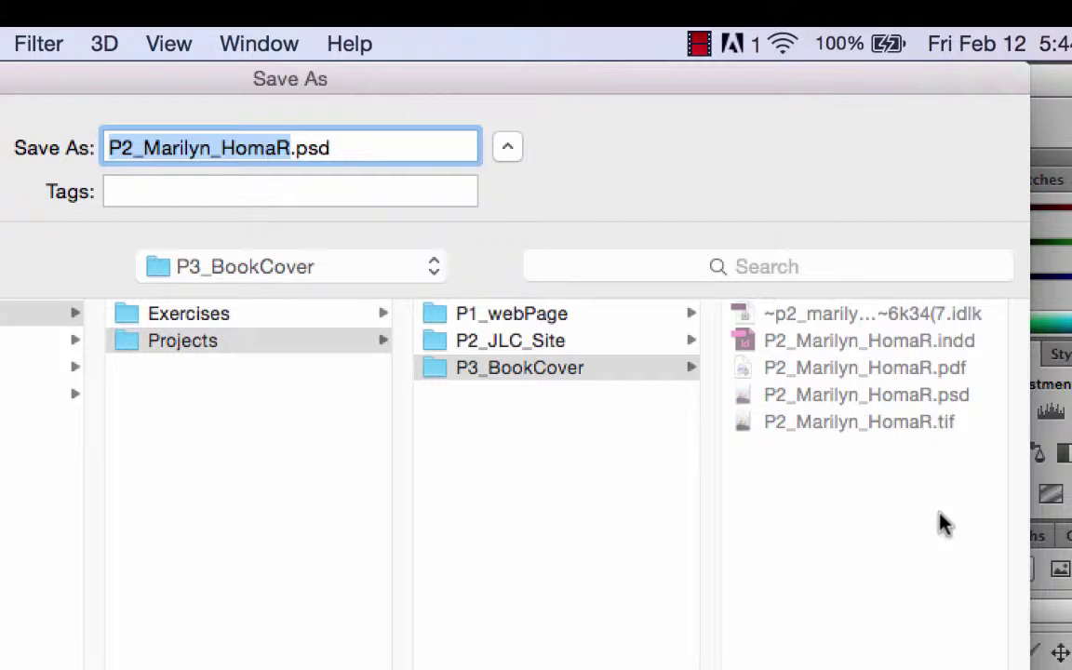
left_click(209, 149)
type("2")
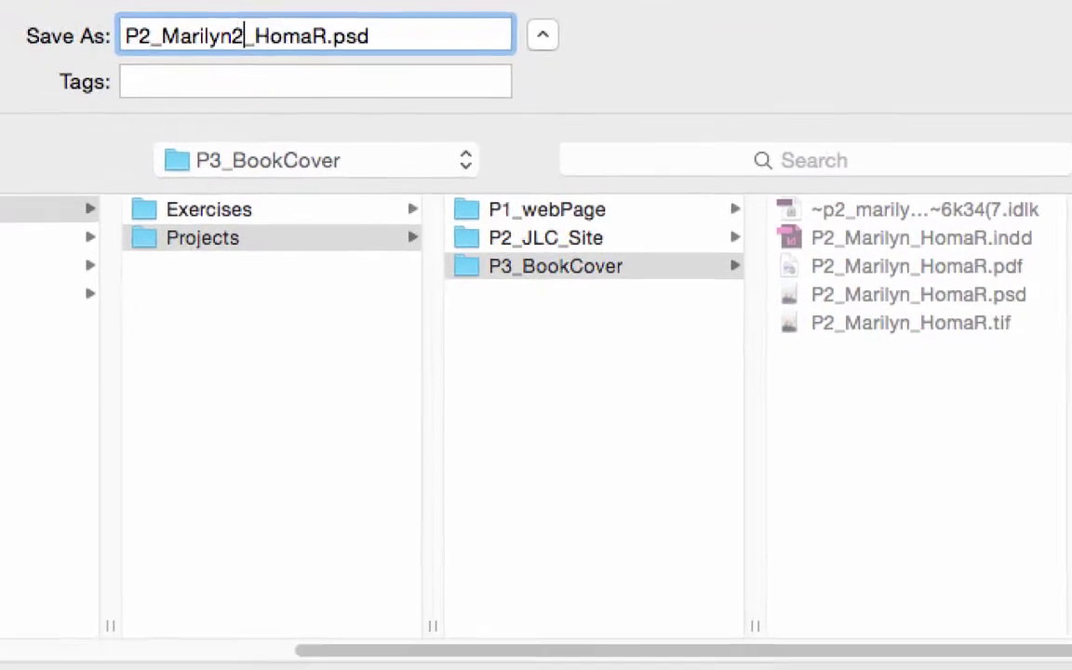
Save the copy in TIFF format without layers, using no image compression and IBM PC byte order.
left_click(272, 383)
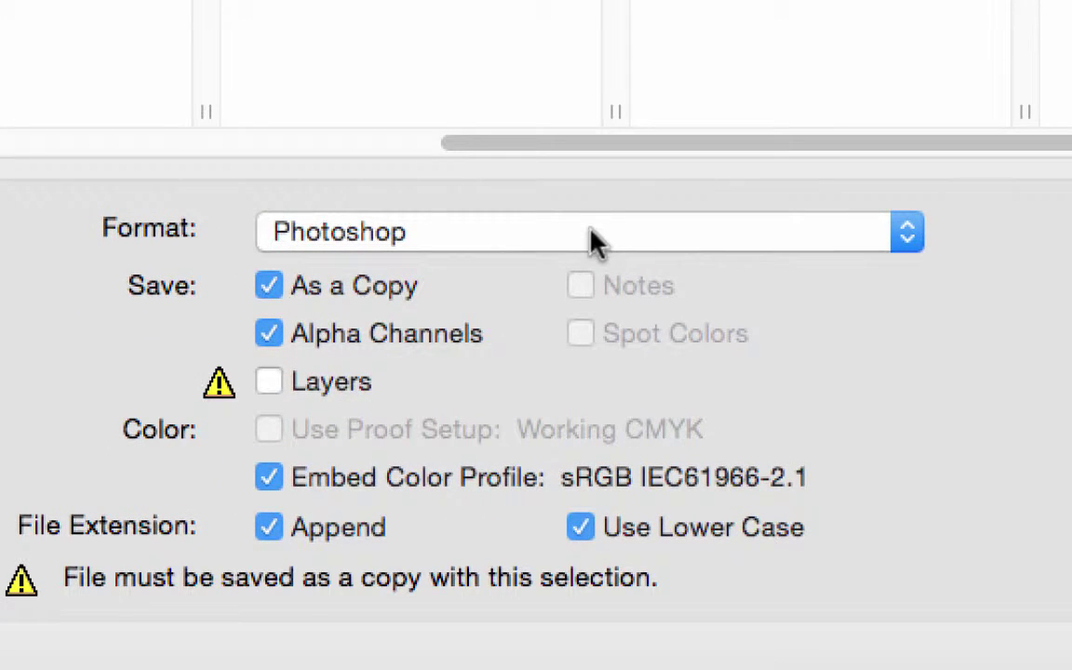
left_click(589, 231)
scroll(574, 348, "down", 5)
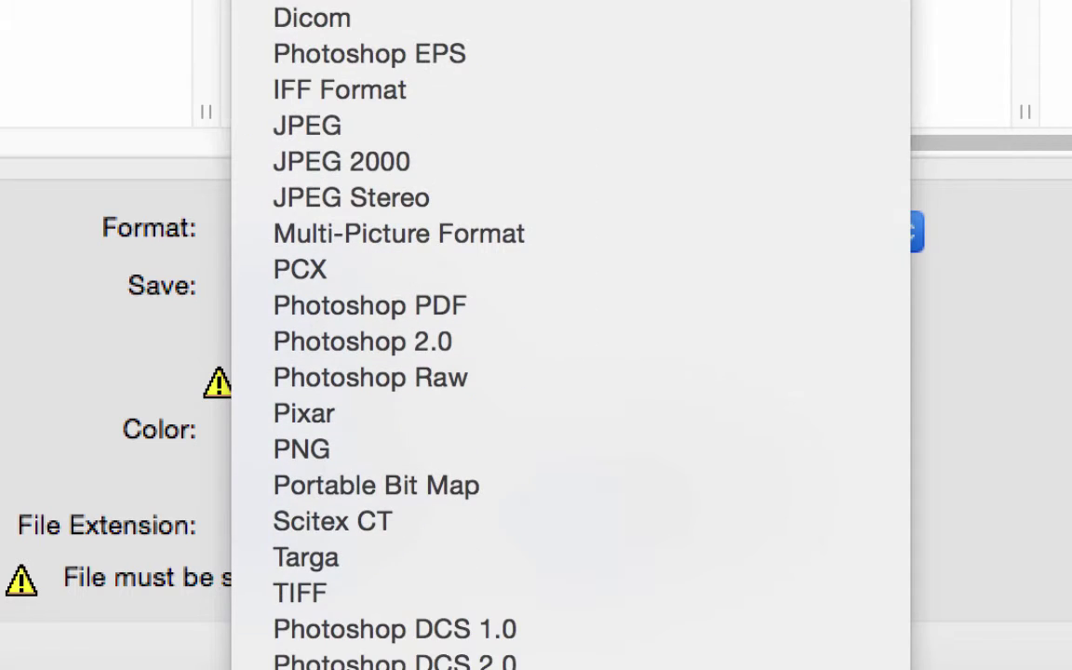
left_click(510, 594)
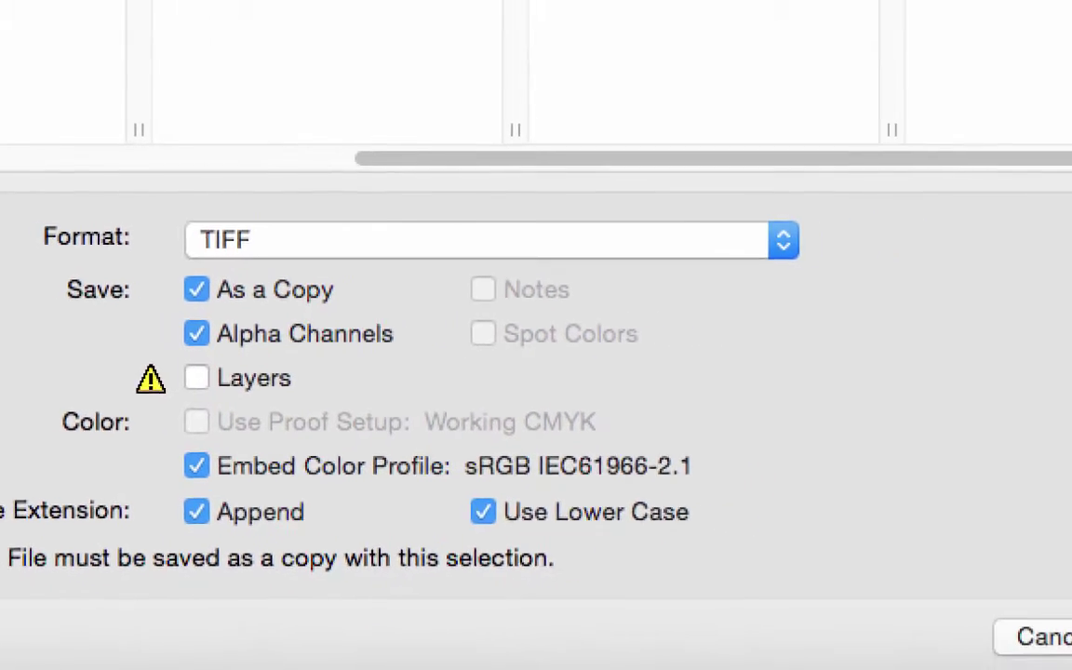
left_click(992, 610)
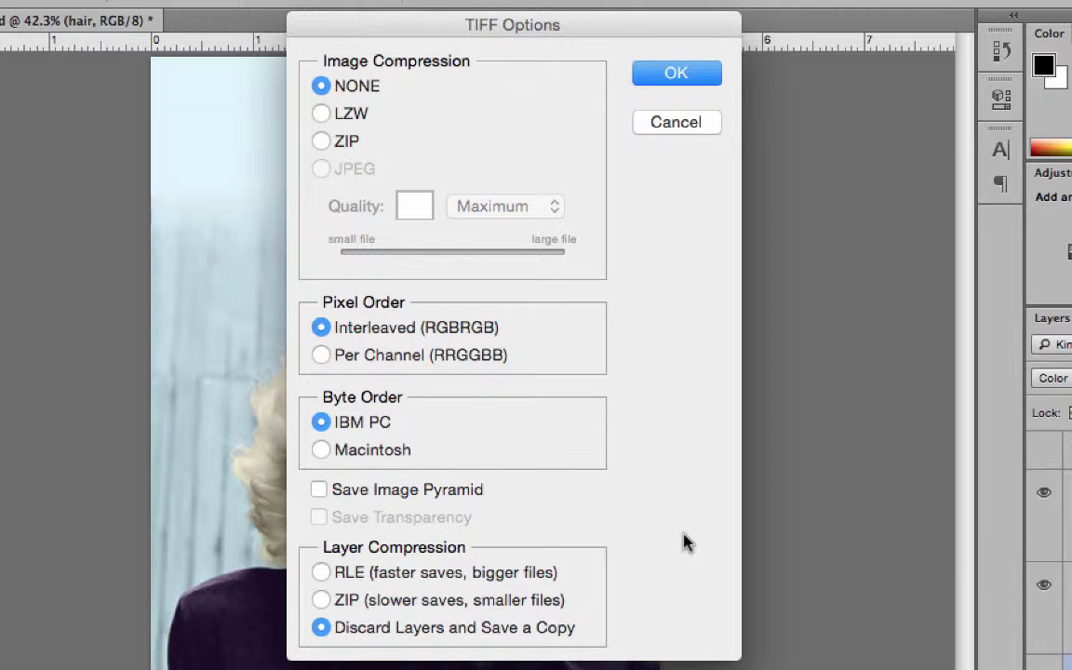
left_click(697, 74)
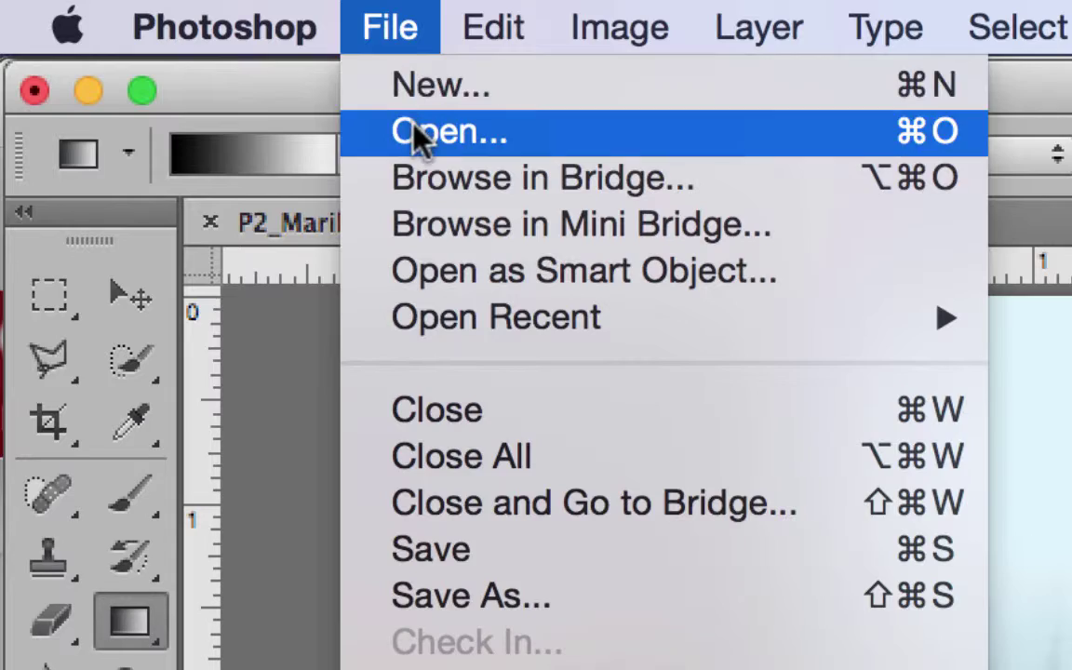
Open the newly saved Marilyn2 TIFF file from the P3_BookCover folder.
left_click(372, 111)
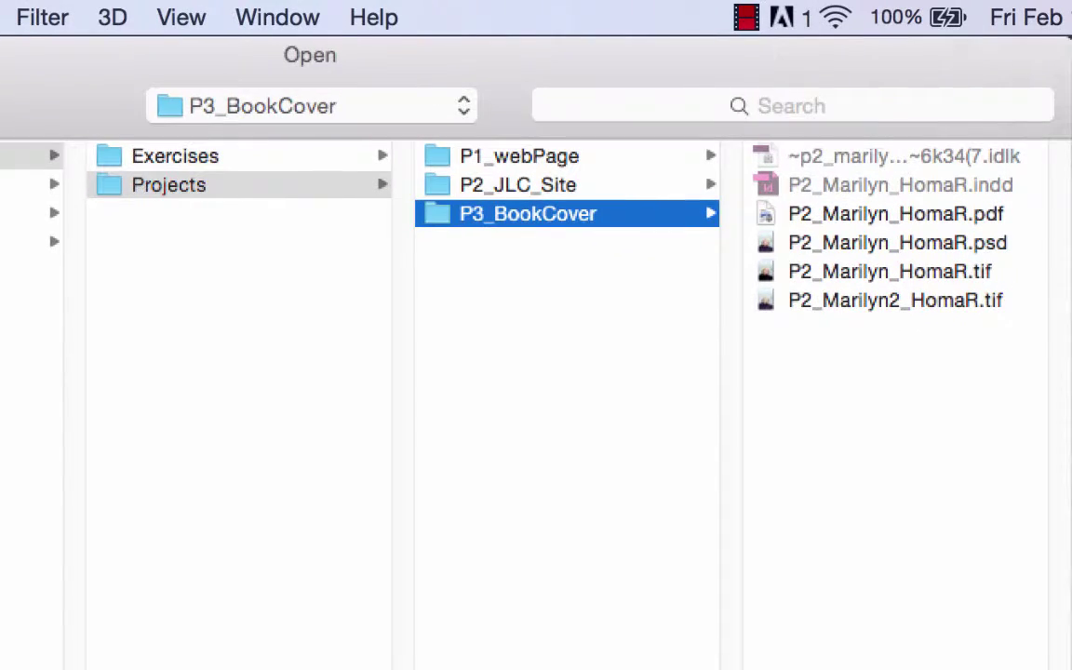
left_click(972, 307)
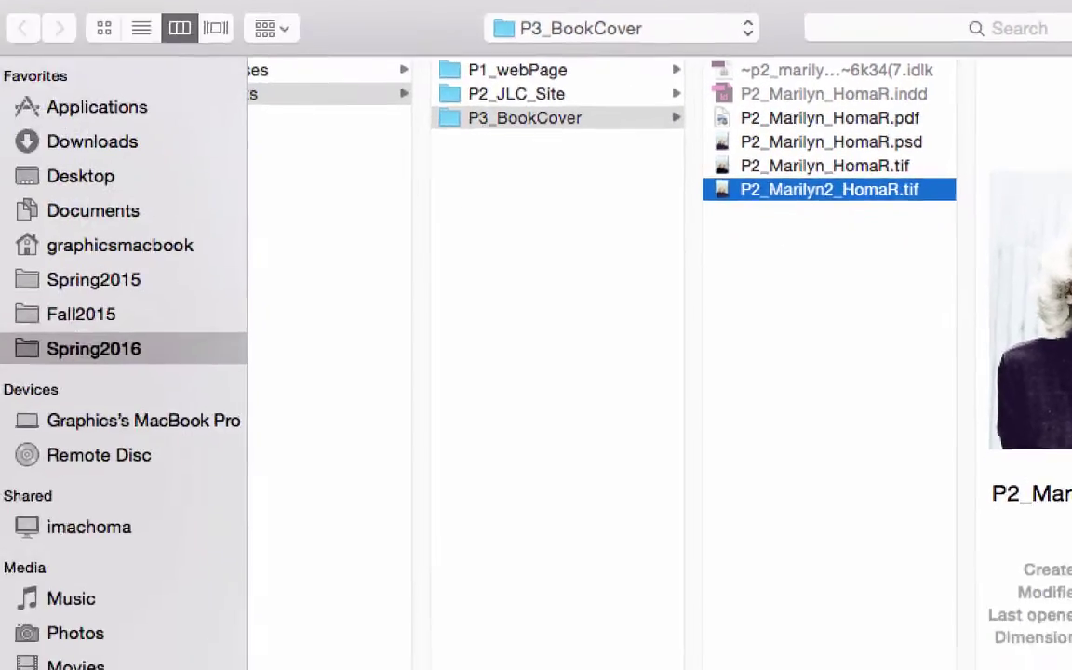
key("Return")
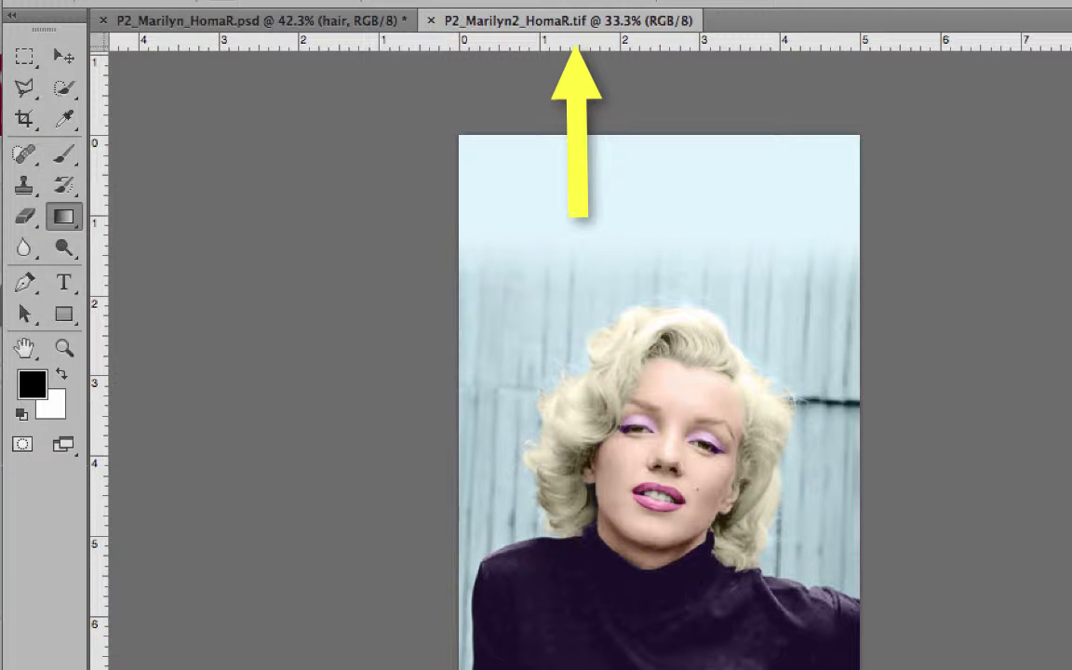
Convert the flattened Marilyn2 TIFF to CMYK Color mode.
left_click(65, 347)
left_click_drag(411, 172, 946, 562)
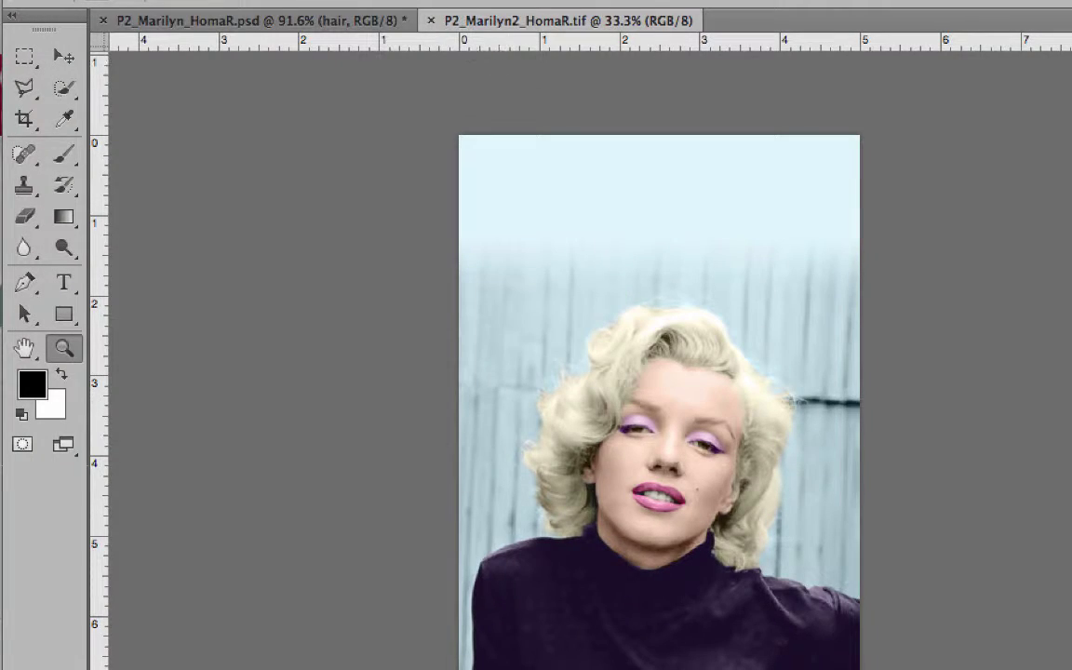
left_click(395, 9)
mouse_move(431, 47)
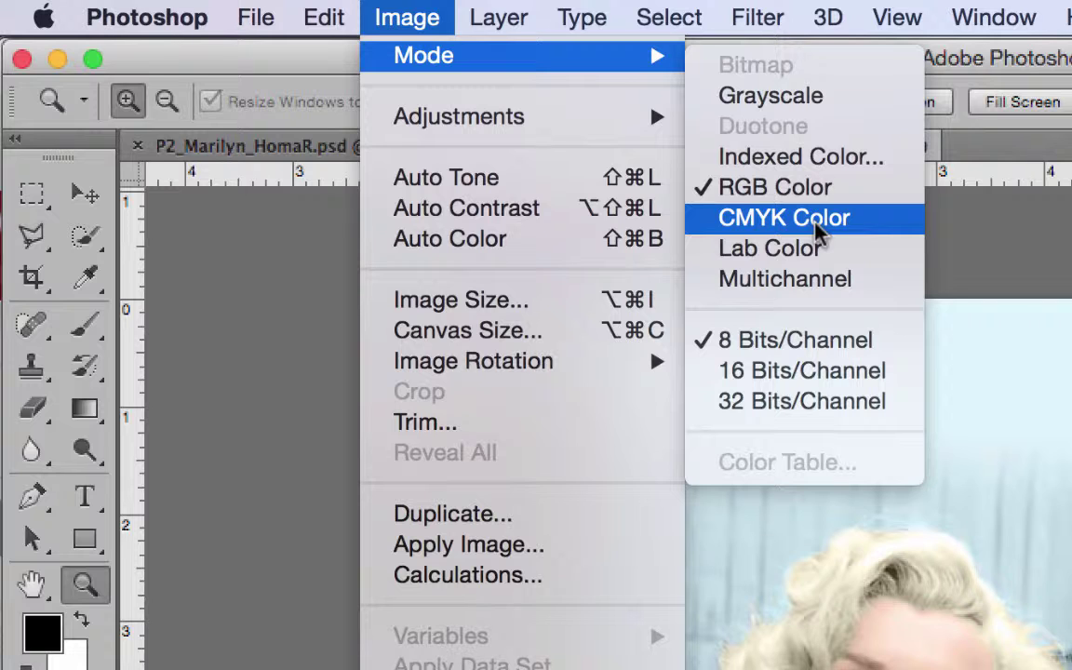
left_click(817, 233)
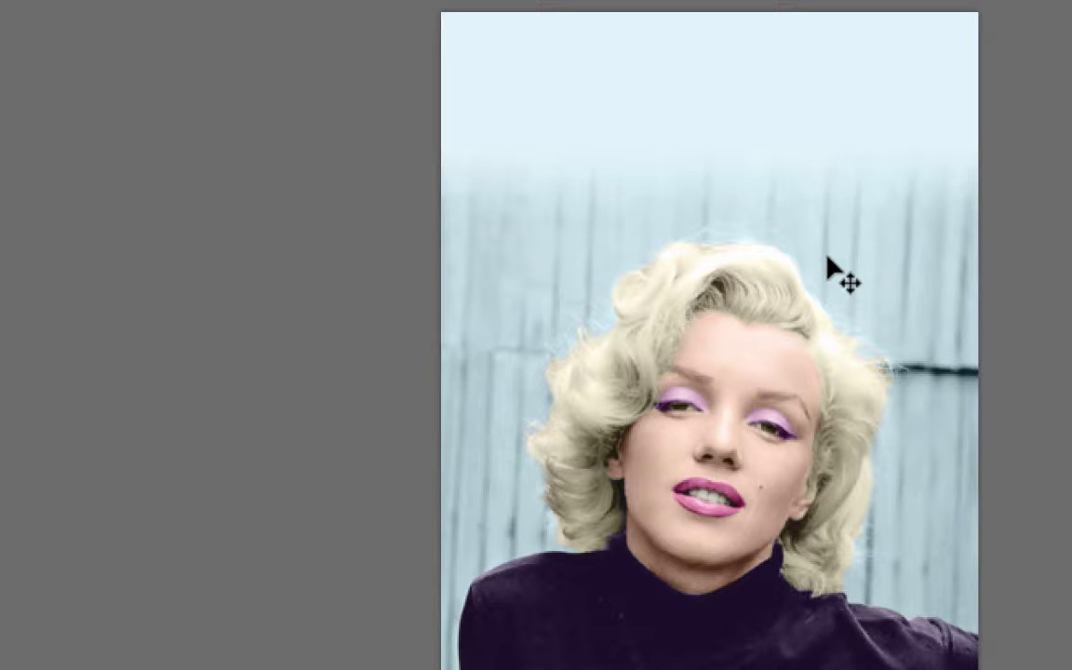
Adjust the TIFF's Levels on the CMYK channel, setting the black input level to 14 and the midtones to 0.82.
key("ctrl+plus")
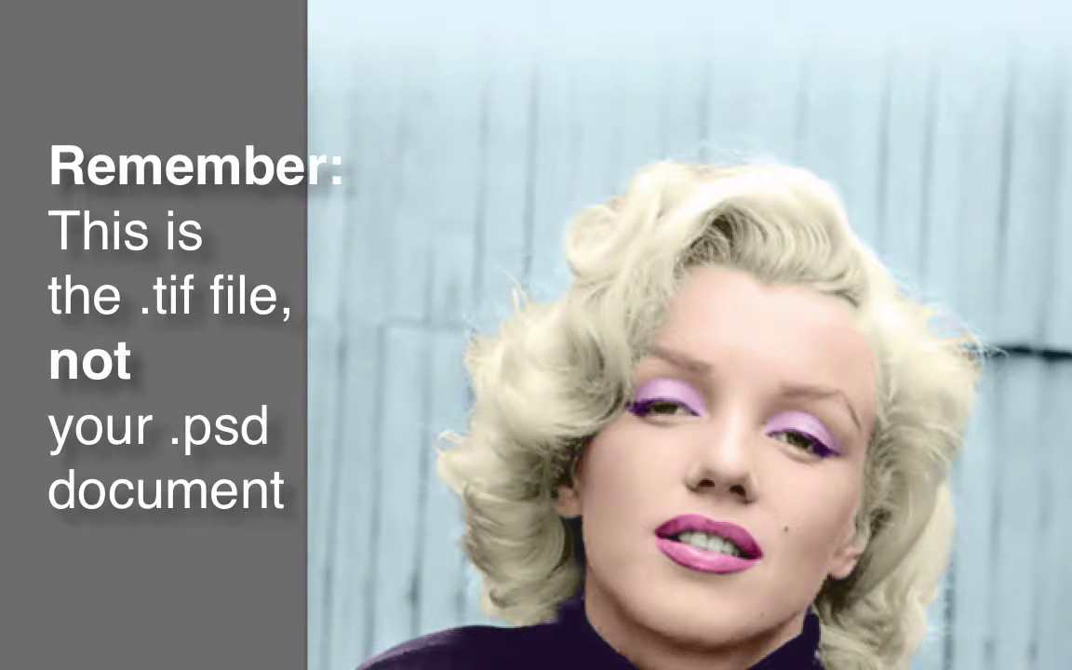
key("ctrl+minus")
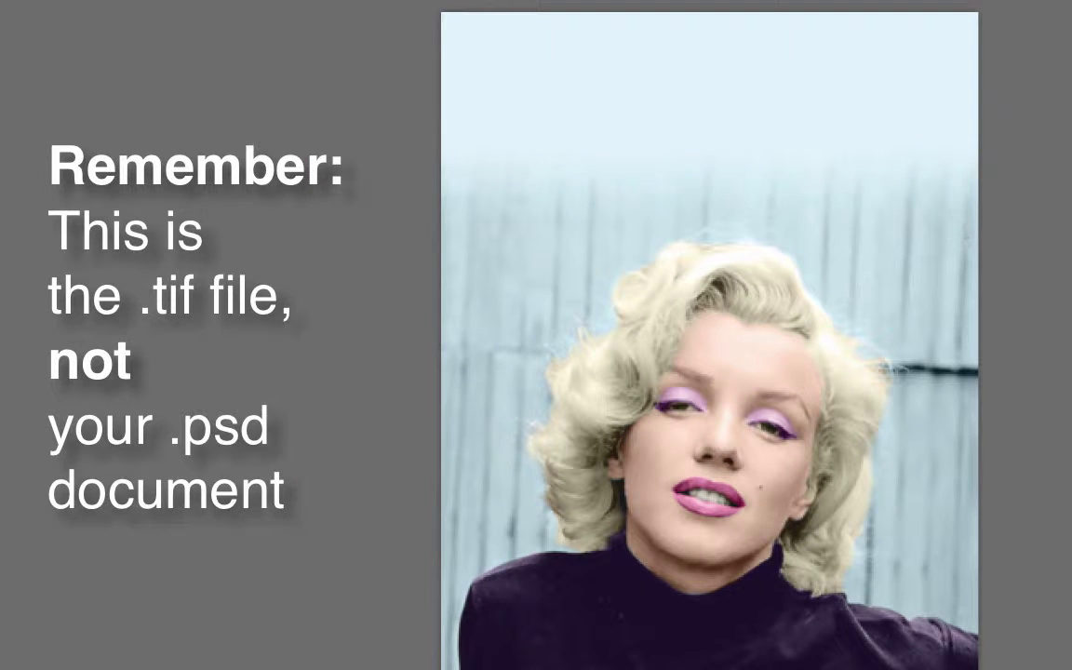
key("ctrl+plus")
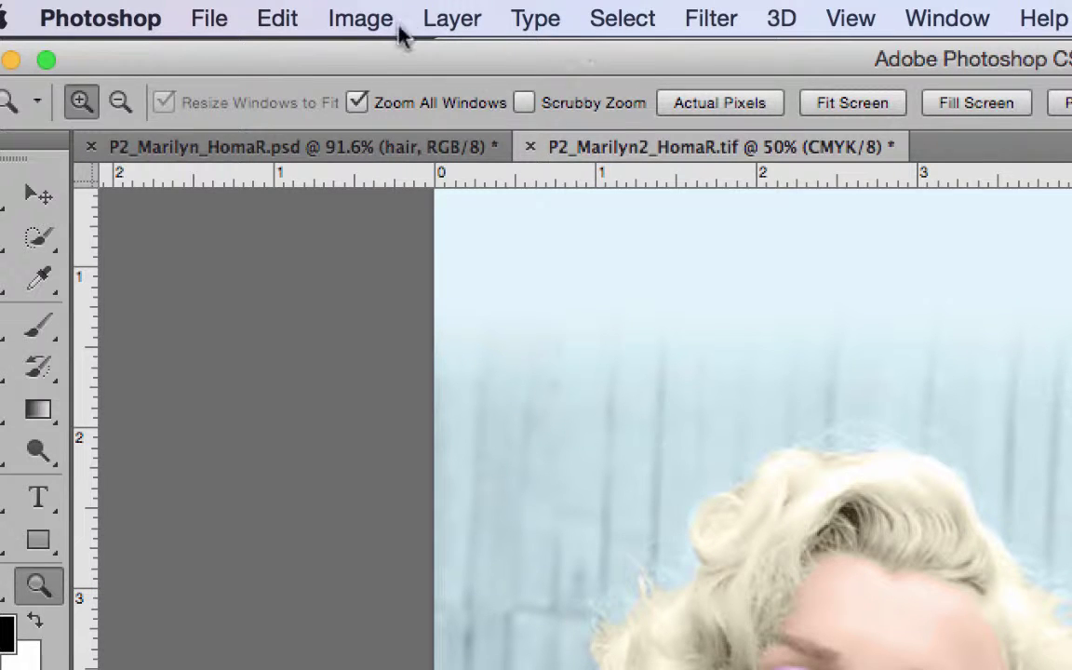
left_click(353, 20)
mouse_move(344, 131)
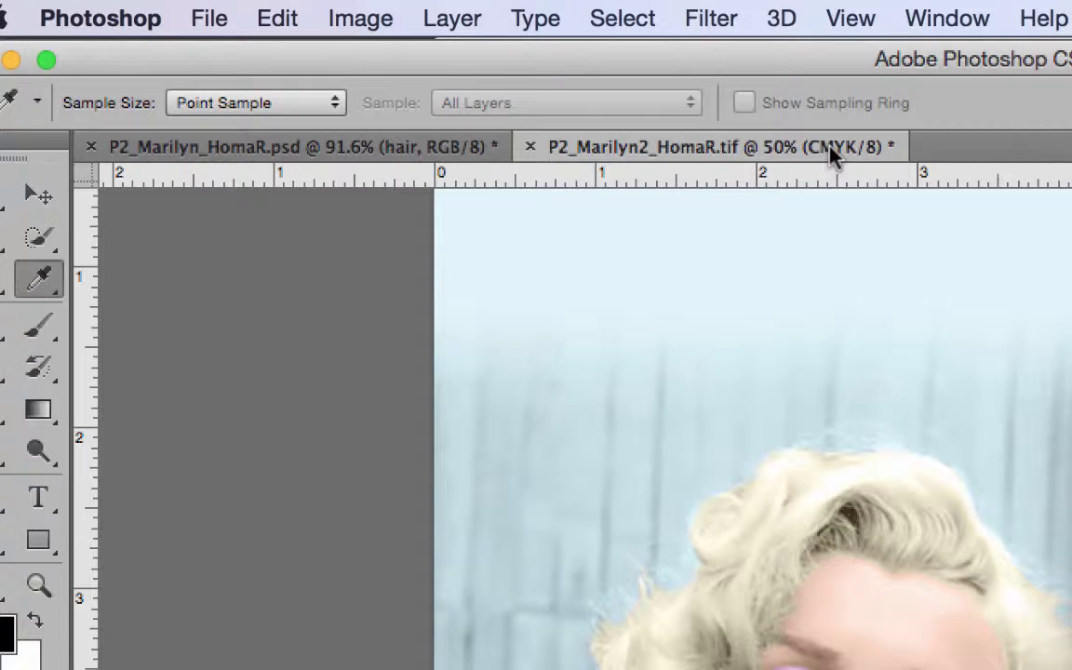
key("super+l")
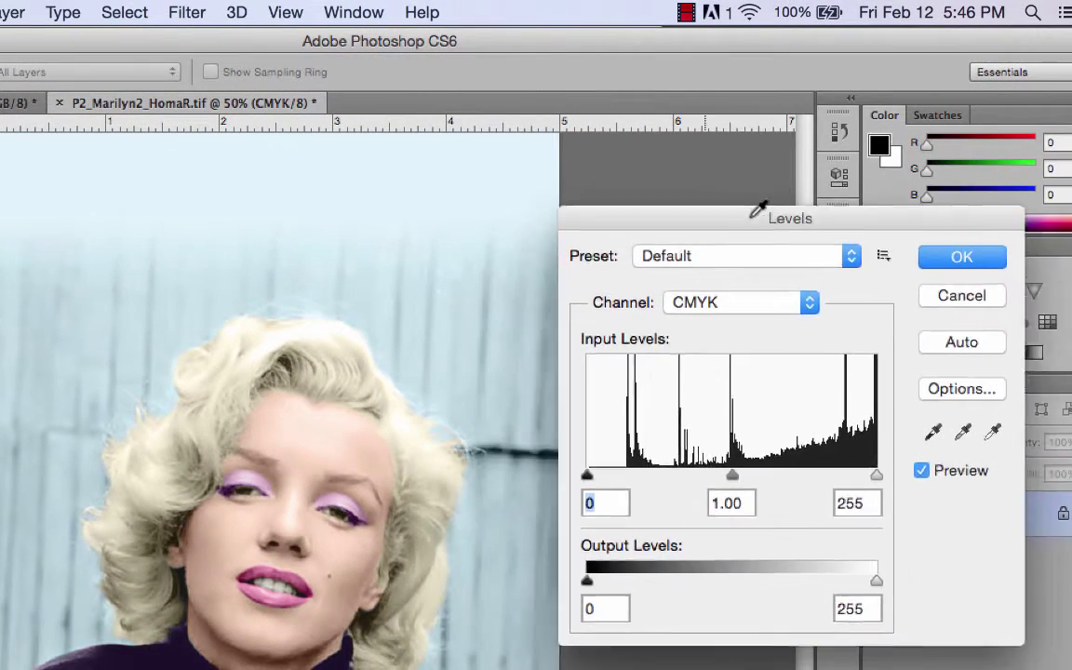
left_click_drag(759, 213, 785, 181)
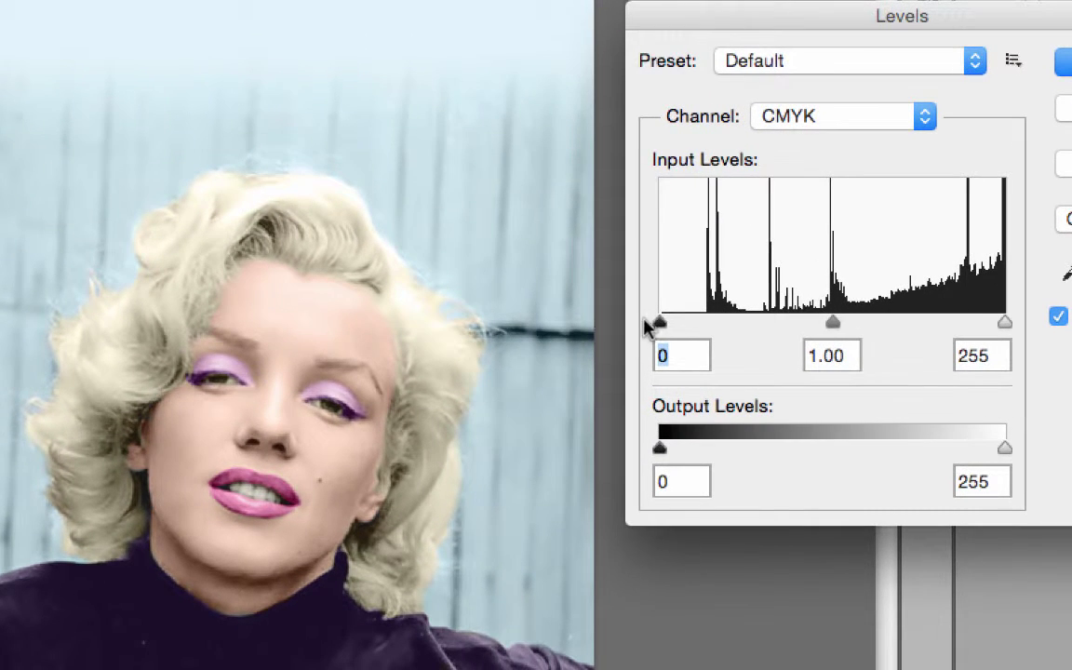
left_click_drag(619, 430, 636, 431)
mouse_move(677, 325)
left_mouse_down()
mouse_move(696, 326)
mouse_move(661, 326)
mouse_move(693, 326)
left_mouse_up()
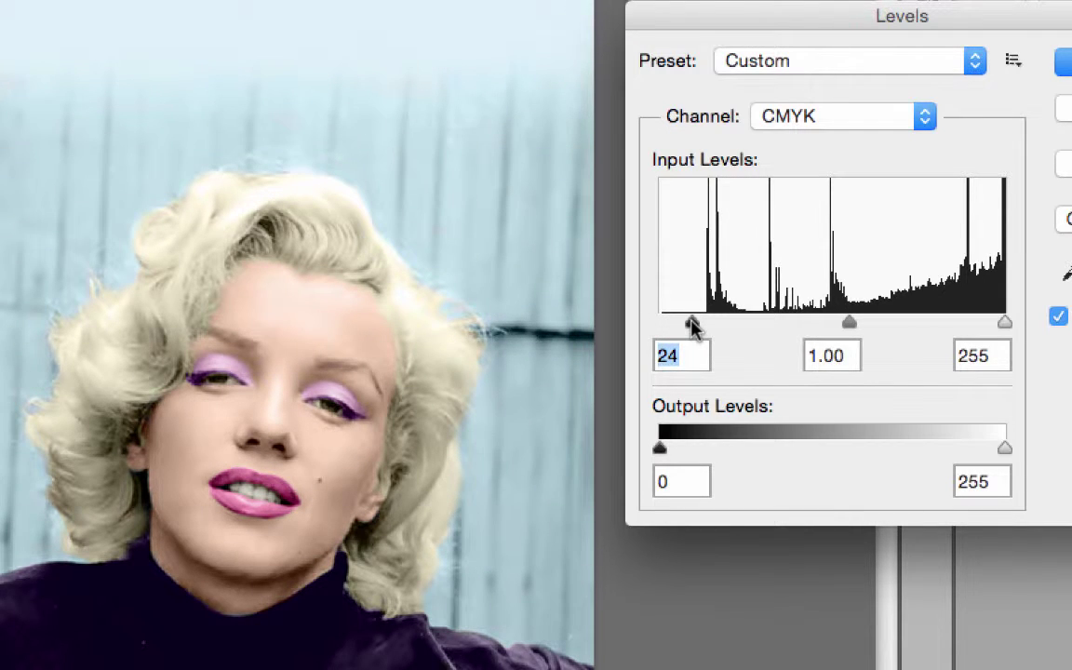
left_click_drag(1006, 324, 1036, 331)
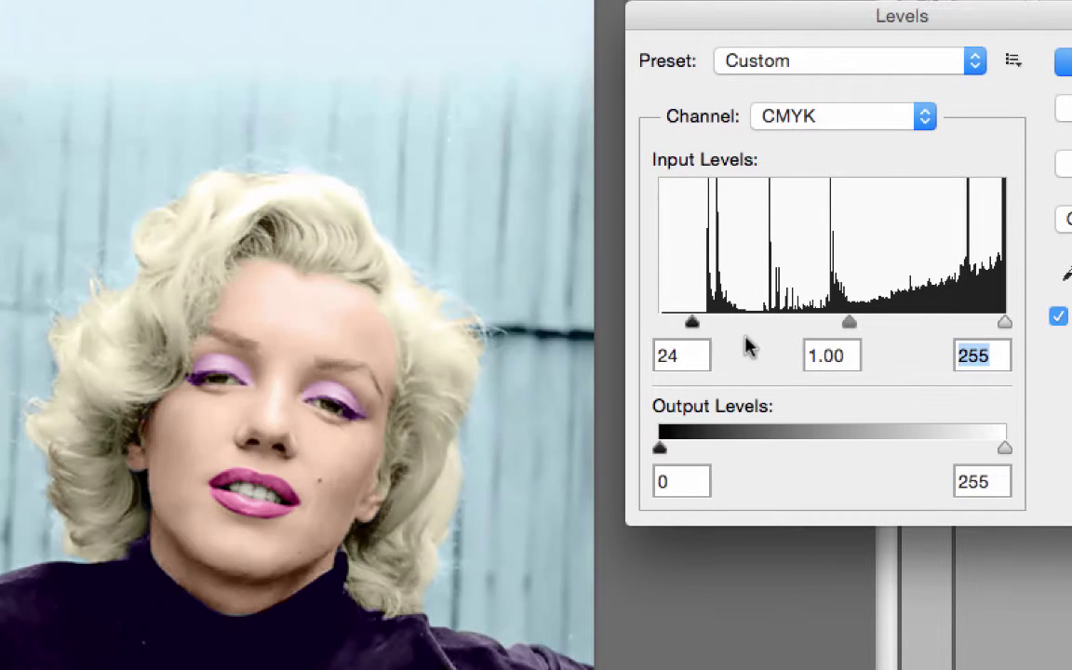
mouse_move(691, 326)
left_mouse_down()
mouse_move(663, 327)
mouse_move(704, 328)
mouse_move(664, 324)
mouse_move(679, 324)
left_mouse_up()
left_click_drag(844, 323, 864, 324)
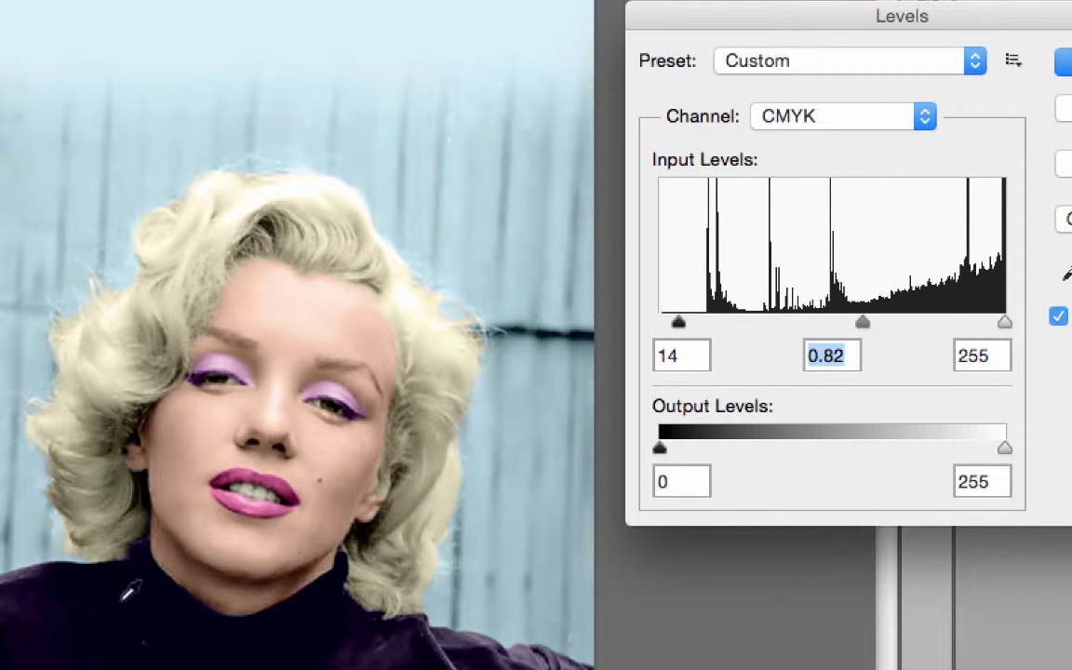
Compare the photo with the Levels preview off and on, and apply the adjustment.
left_click(1059, 317)
left_click(1059, 318)
left_click(1059, 318)
left_click(1059, 317)
key("Return")
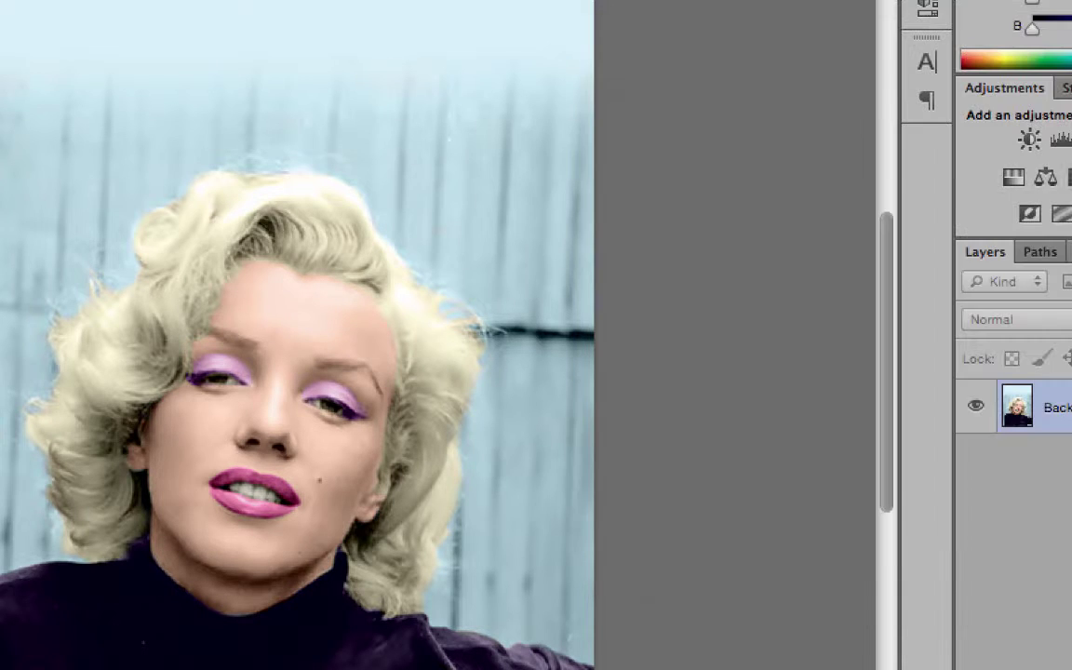
scroll(883, 311, "down", 5)
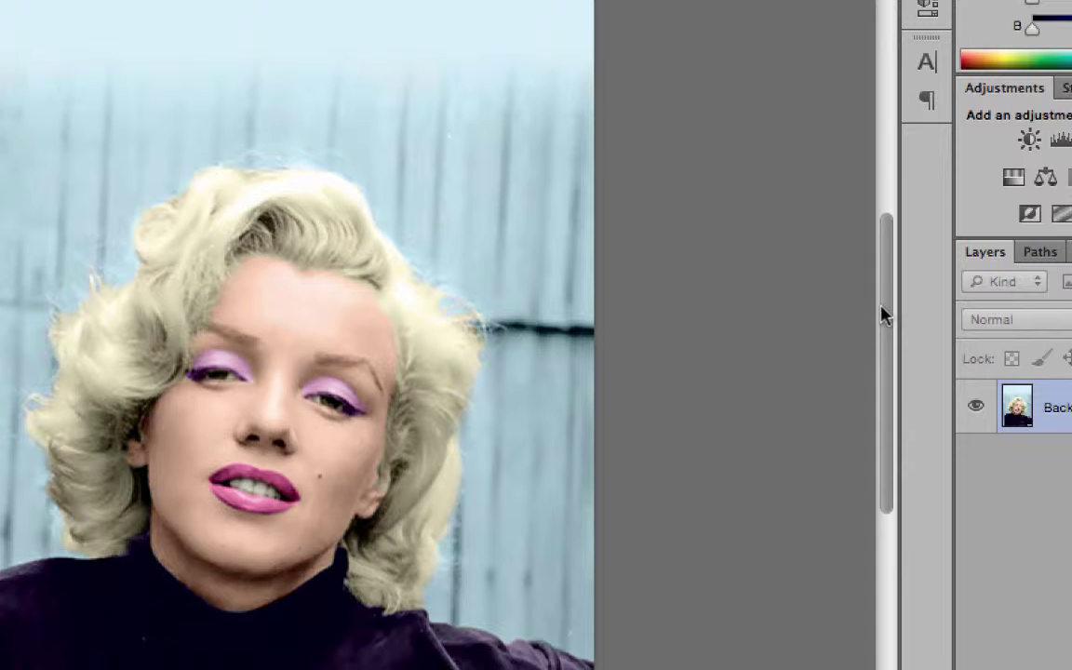
scroll(861, 316, "up", 5)
scroll(856, 326, "down", 3)
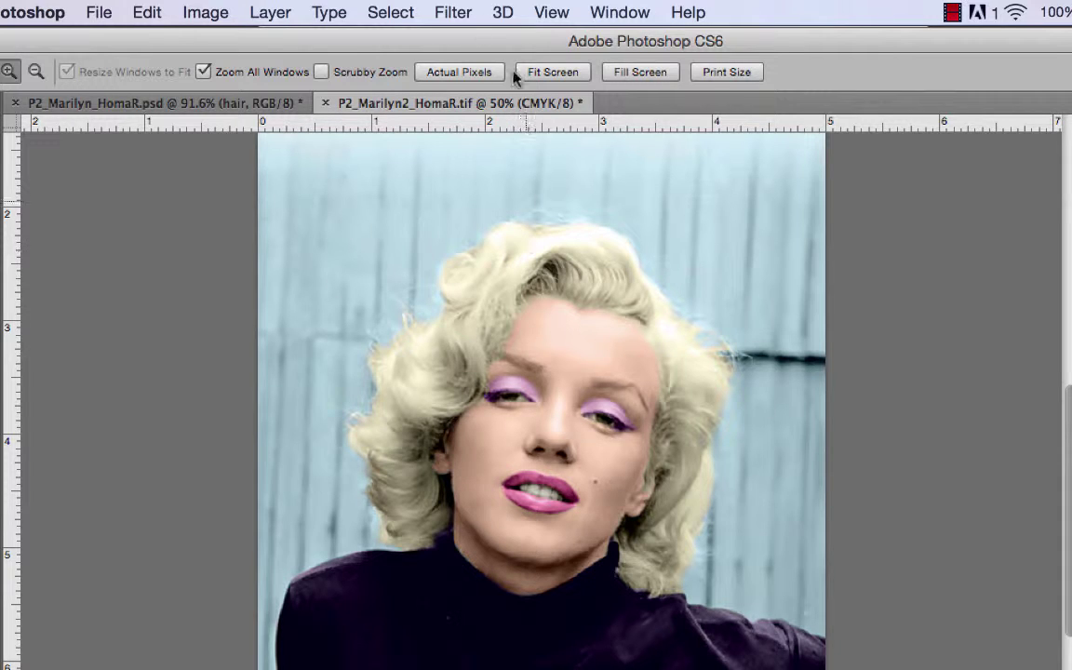
Apply a Photo Filter to the CMYK TIFF using Warming Filter (85) at 20% density with luminosity preserved.
left_click(206, 12)
mouse_move(195, 80)
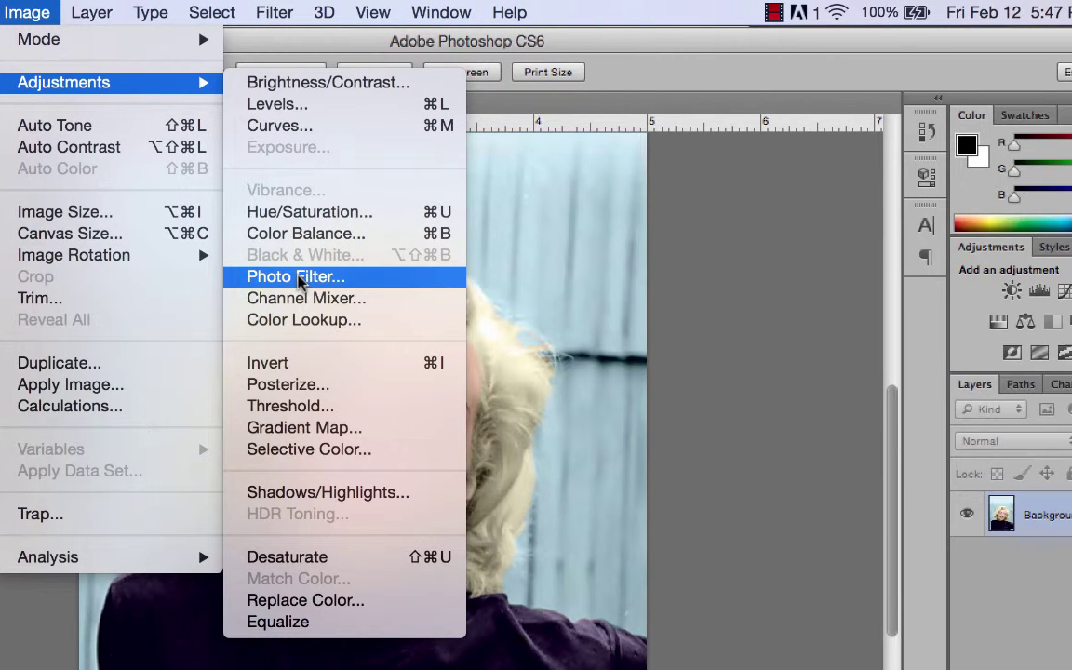
left_click(473, 276)
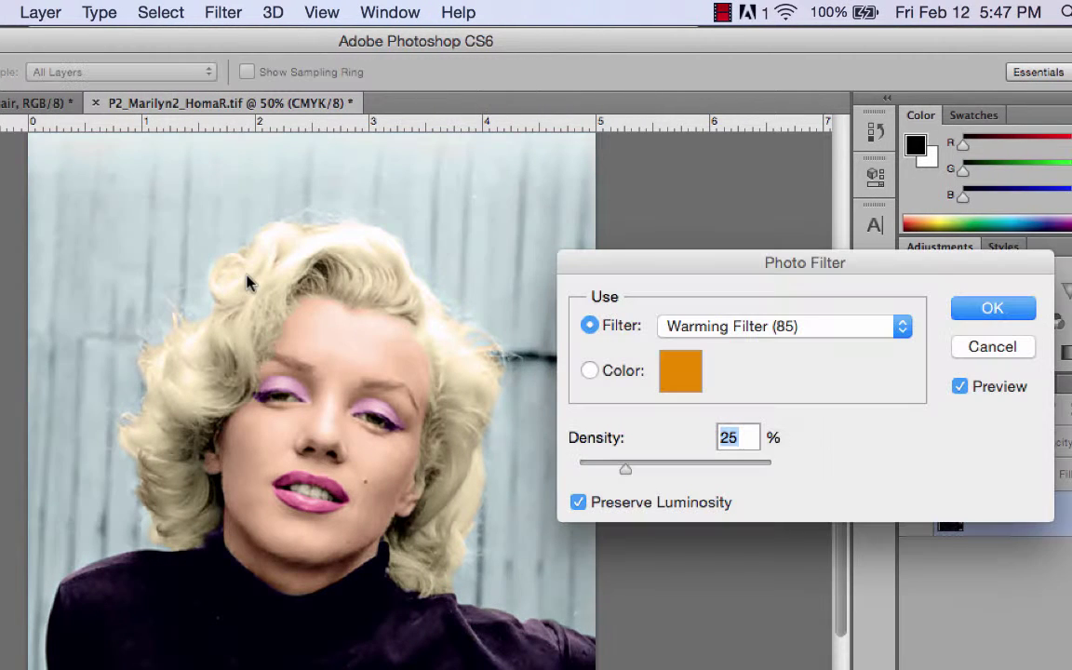
left_click(793, 324)
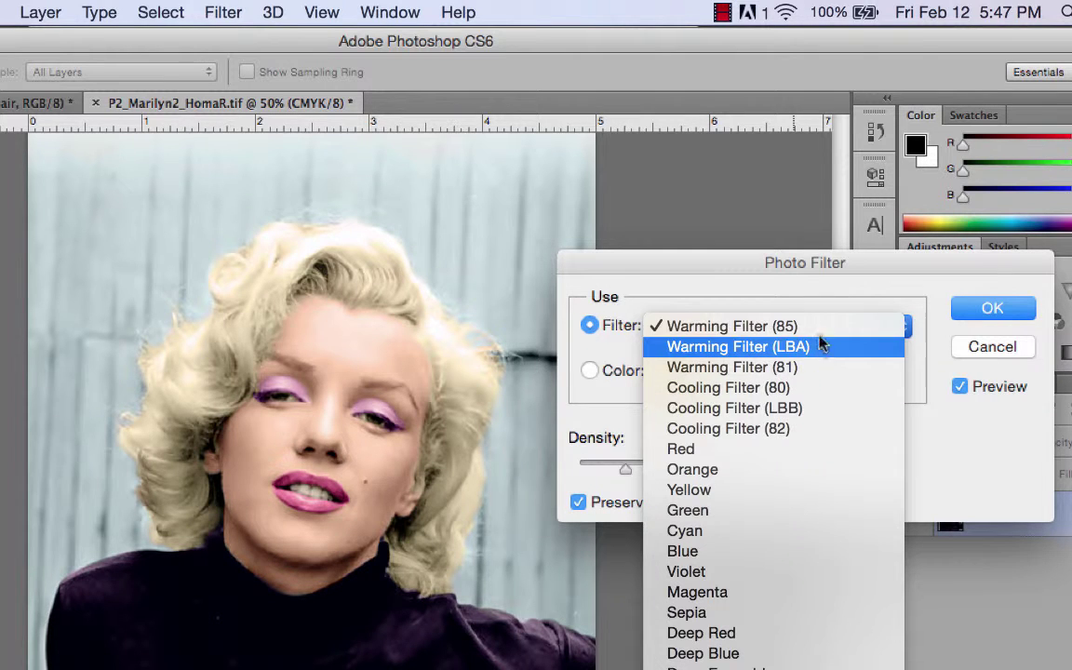
left_click(752, 326)
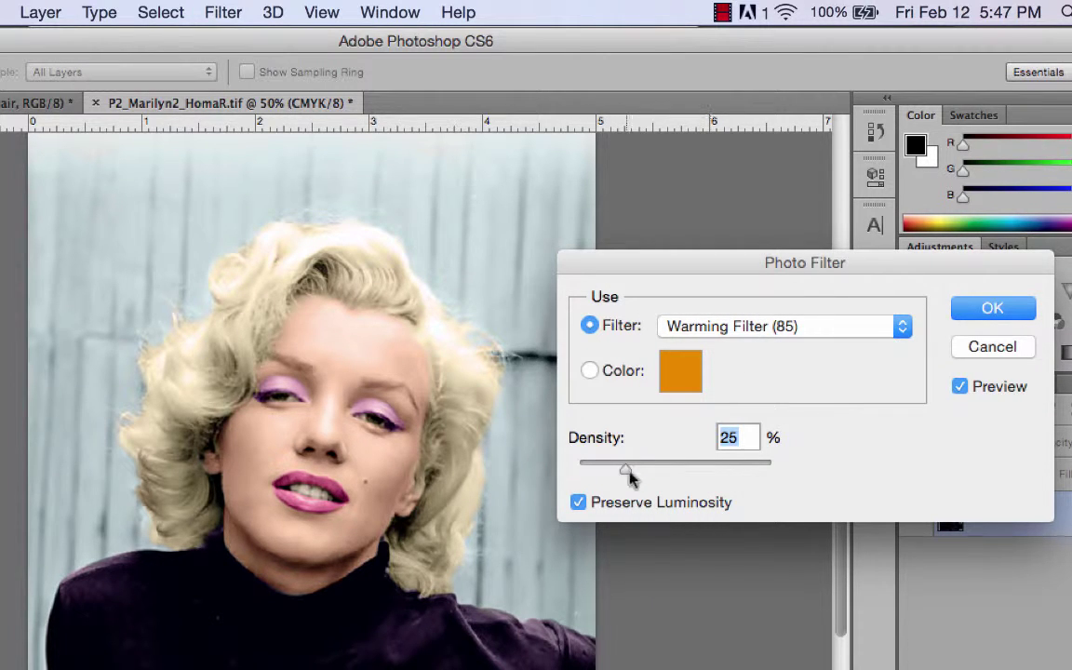
left_click(961, 386)
left_click_drag(622, 476, 616, 478)
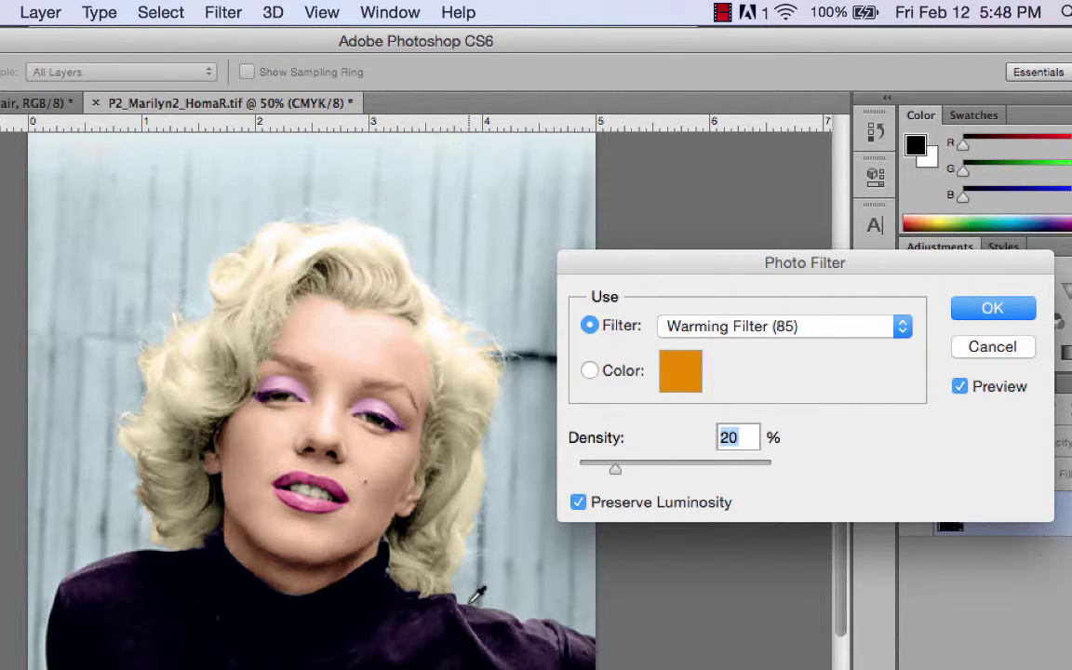
left_click(979, 310)
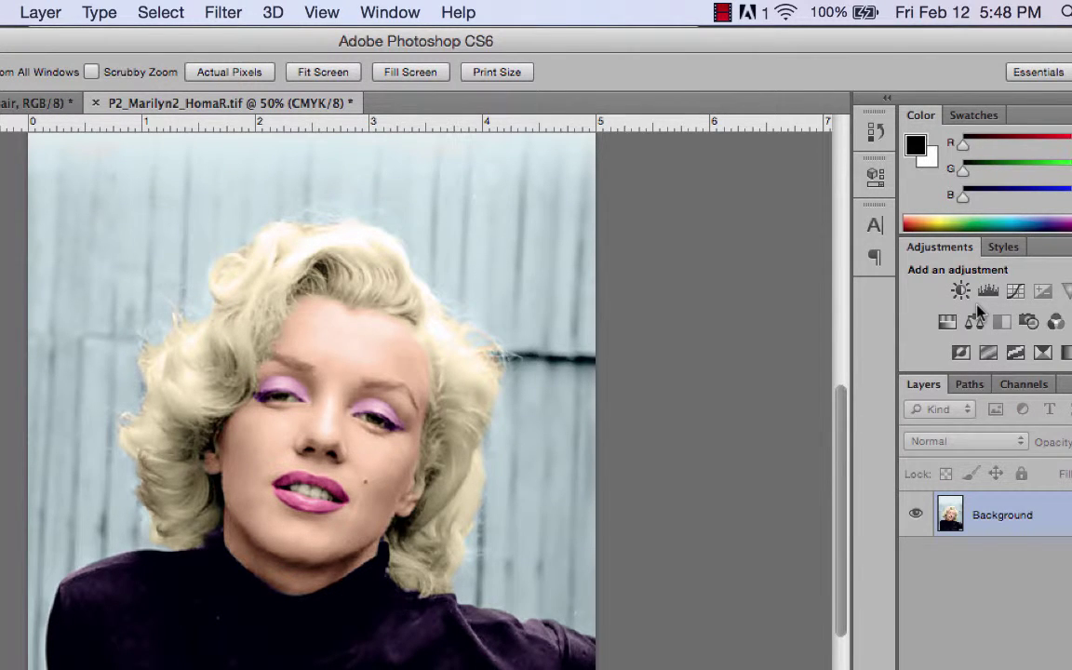
Start an Unsharp Mask on the TIFF with an amount of 80%, a radius of 1.2 pixels and a threshold of 0.
left_click(221, 13)
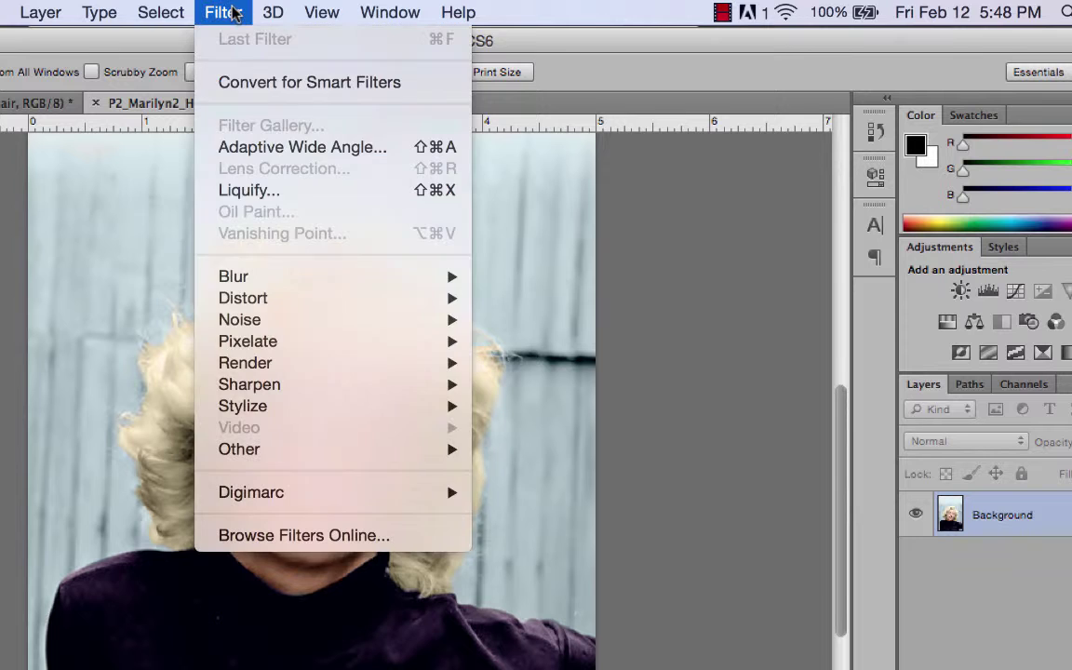
mouse_move(223, 387)
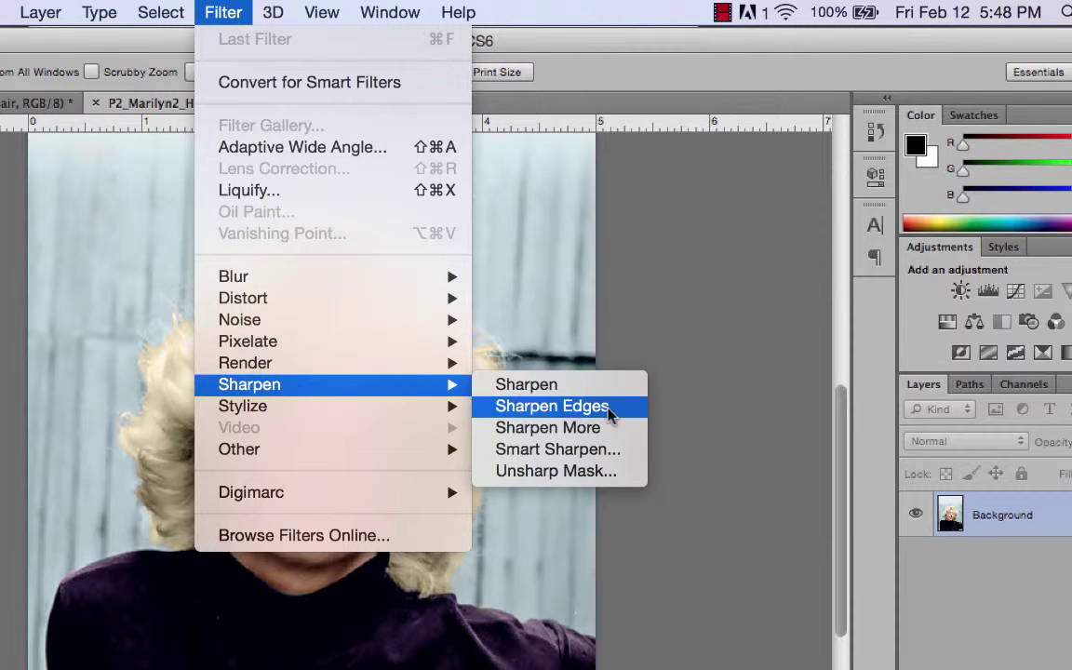
left_click(607, 473)
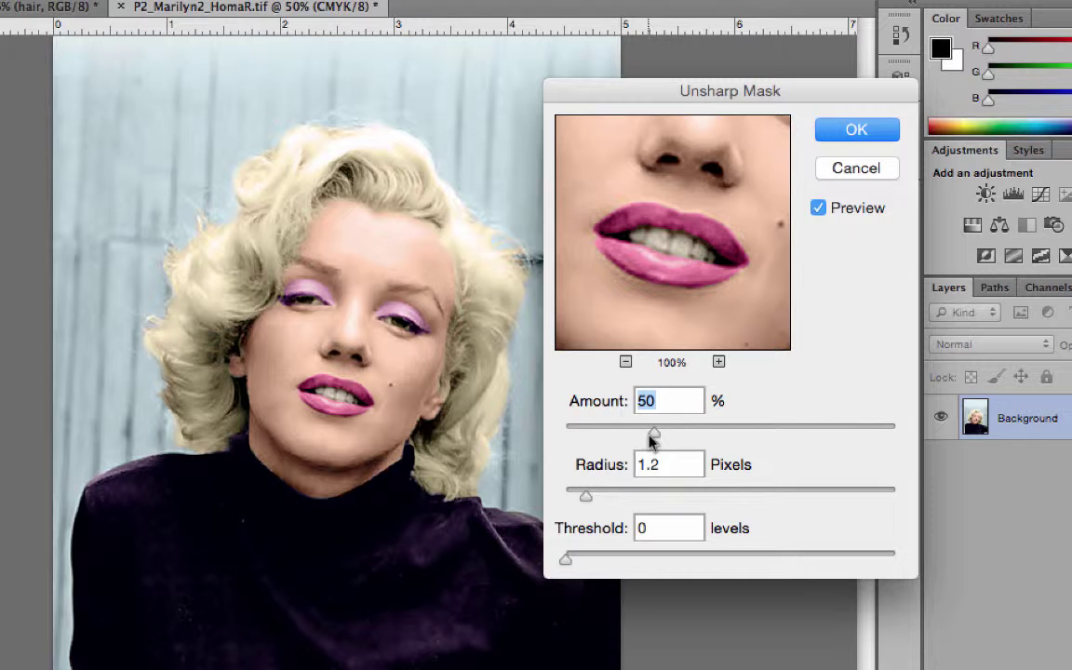
left_click_drag(629, 530, 645, 531)
left_click_drag(671, 435, 709, 436)
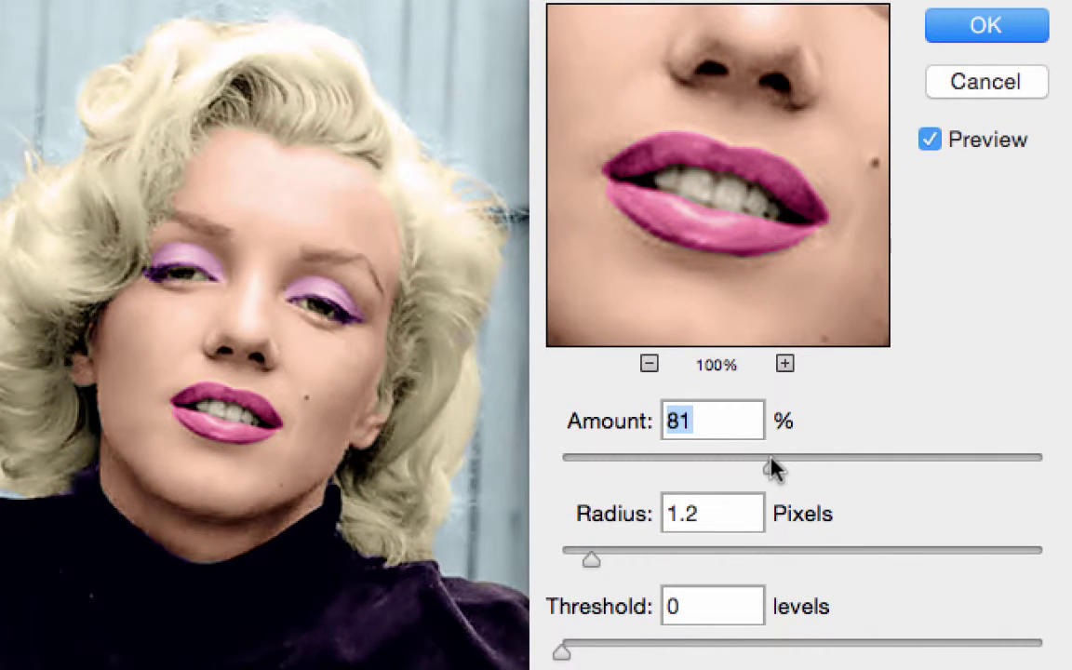
left_click_drag(773, 470, 767, 463)
Compare the sharpening around the eye and nose with the preview off and on, and apply the Unsharp Mask at an amount of 100%.
left_click_drag(713, 115, 732, 212)
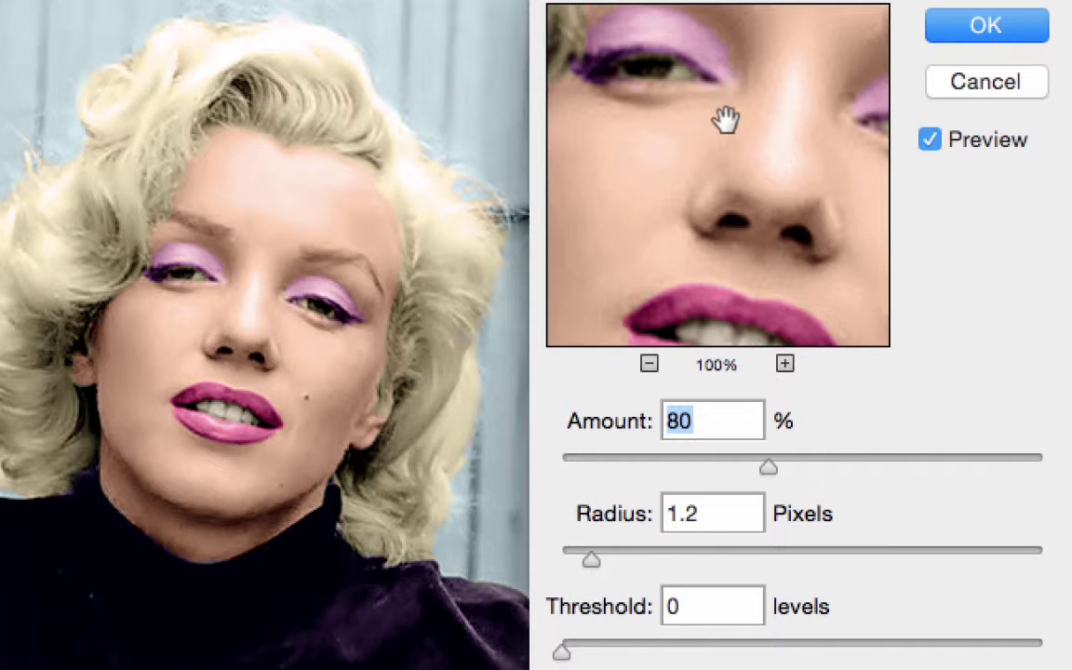
left_click(927, 138)
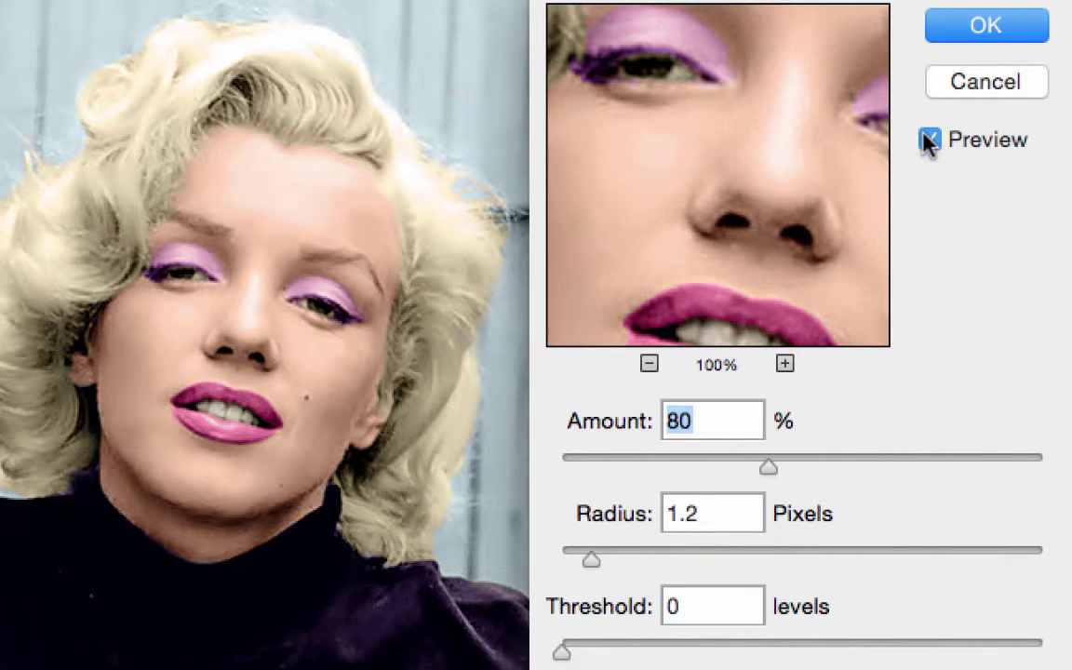
left_click(927, 138)
left_click_drag(769, 467, 823, 471)
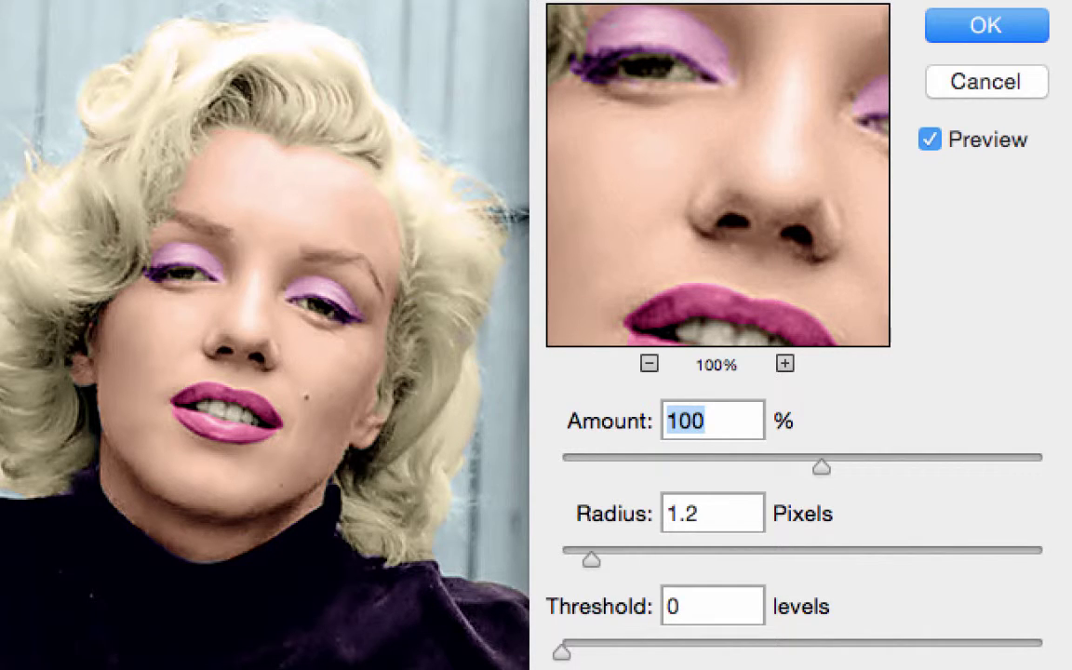
left_click(1017, 39)
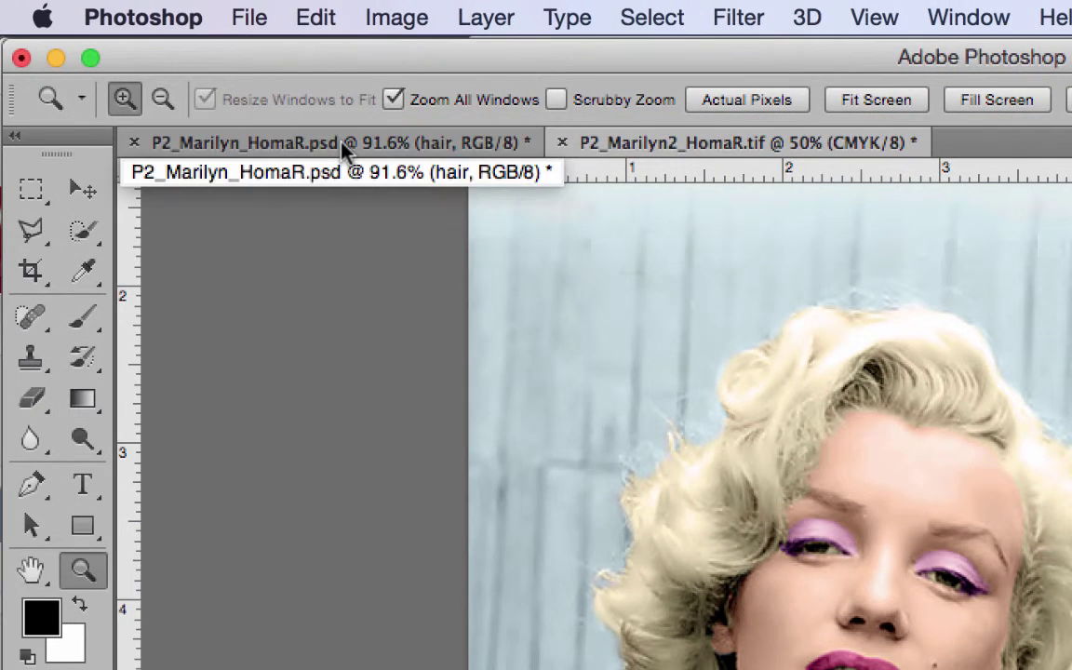
Compare the layered RGB Marilyn PSD with the corrected CMYK TIFF, and return to the TIFF.
left_click(344, 149)
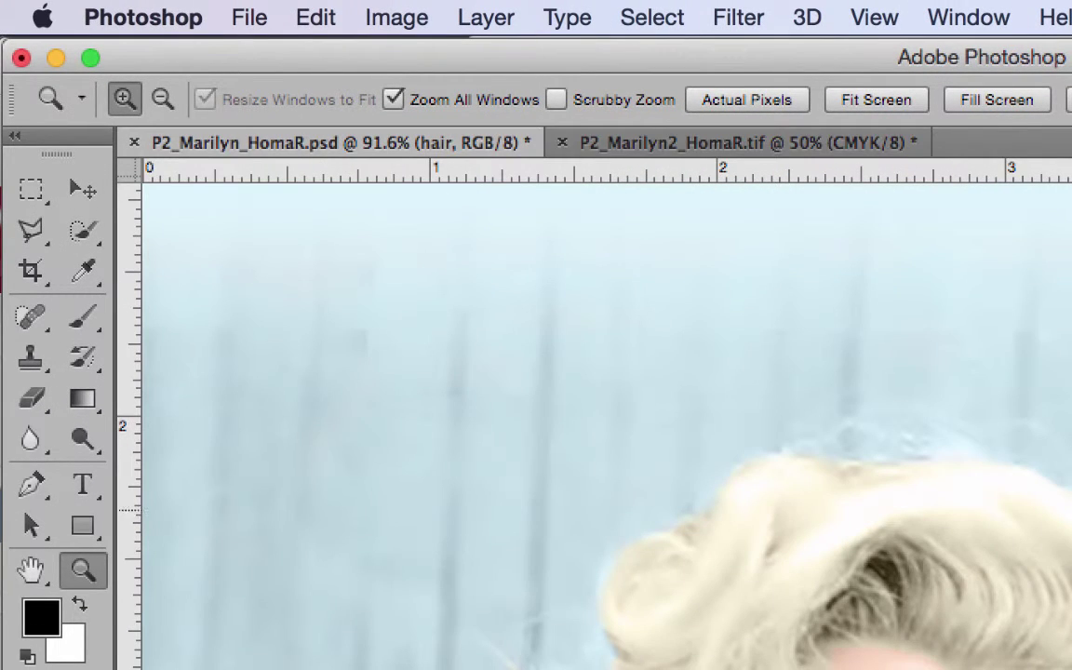
left_click(693, 142)
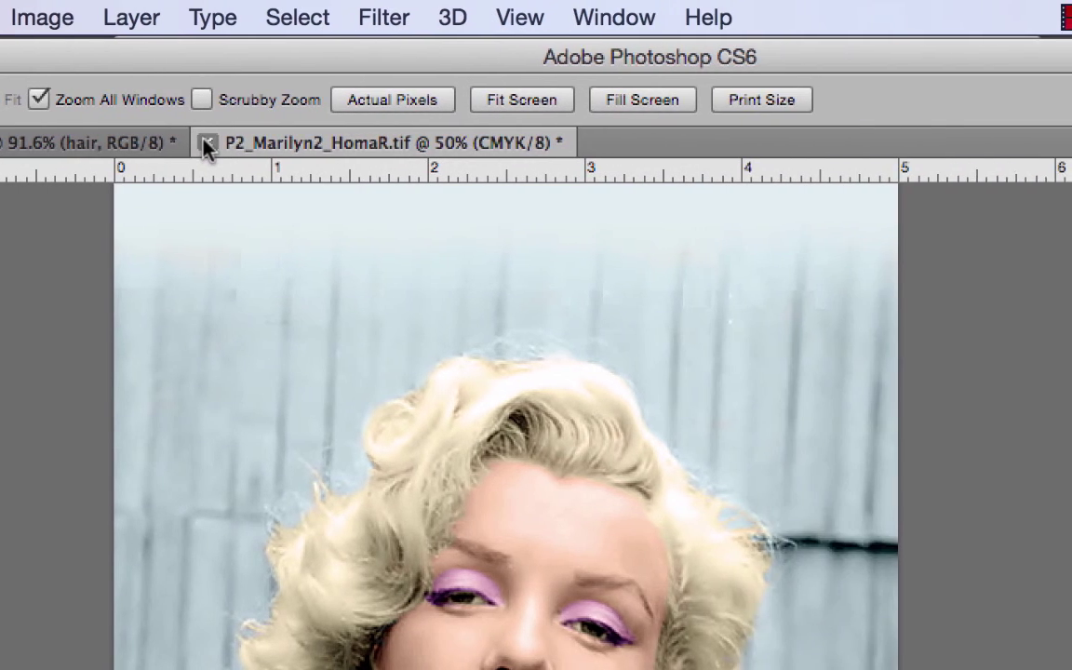
left_click(385, 145)
left_click(908, 468)
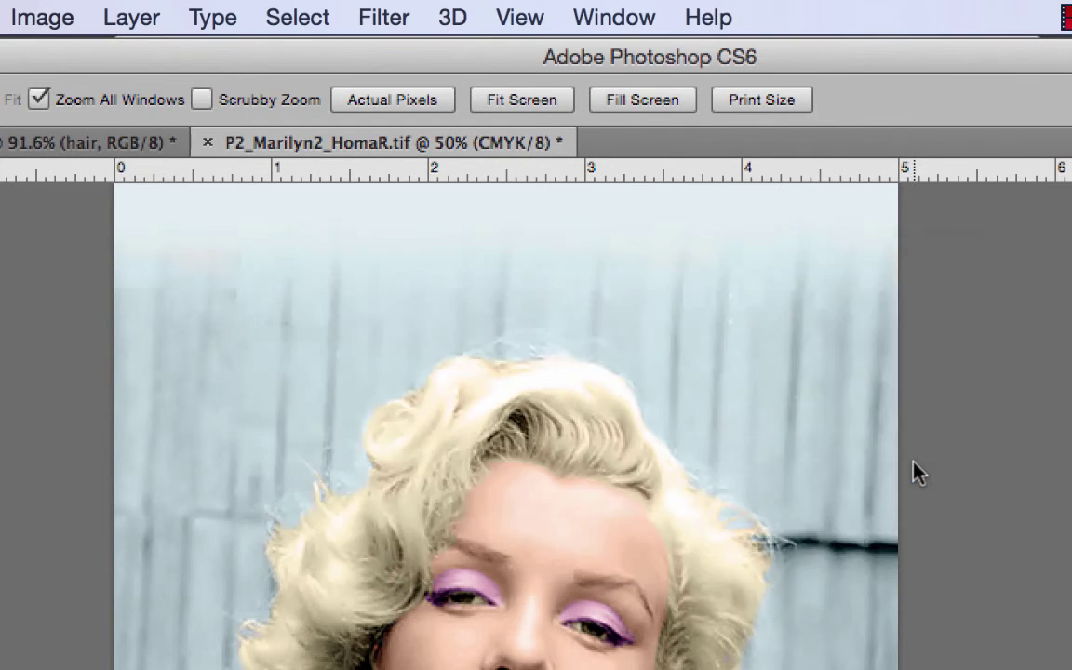